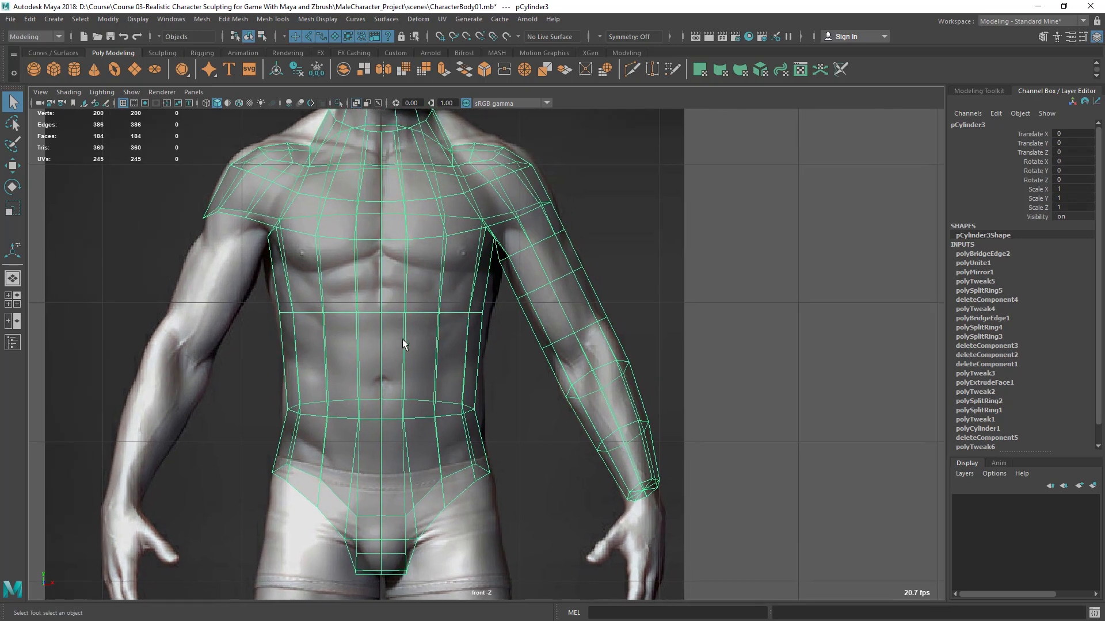
# - Examine how the torso and arm mesh fits the body reference in the front and side views
pyautogui.scroll(1, 367, 316)
pyautogui.keyDown('alt'); pyautogui.moveTo(363, 316); pyautogui.dragTo(409, 290, button='middle'); pyautogui.keyUp('alt')
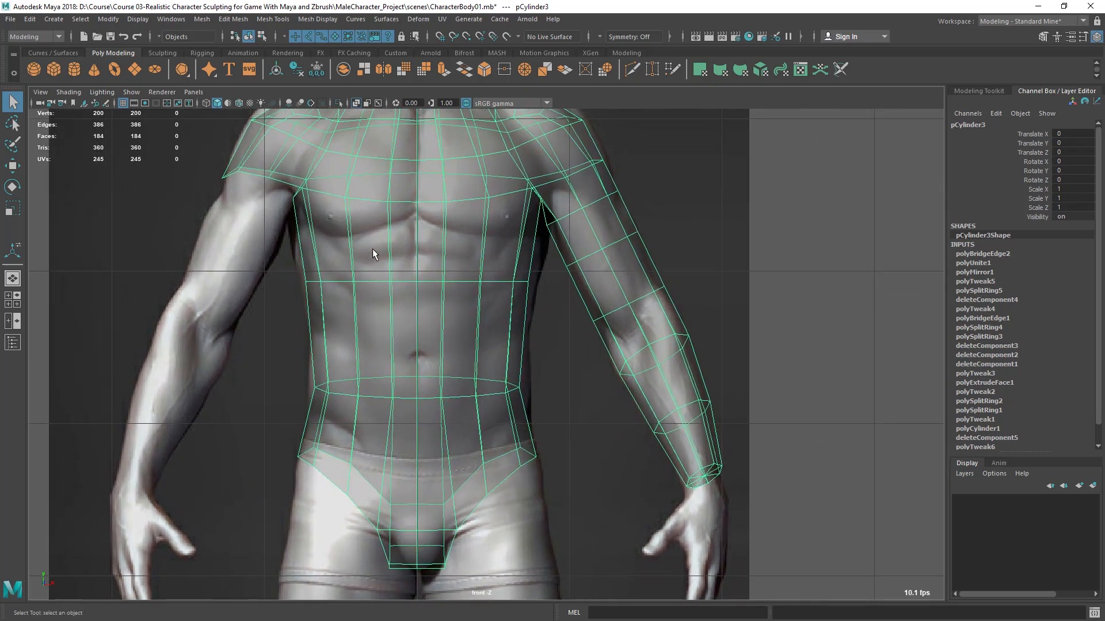
pyautogui.keyDown('alt'); pyautogui.moveTo(373, 248); pyautogui.dragTo(310, 277, button='middle'); pyautogui.keyUp('alt')
pyautogui.scroll(-1, 399, 320)
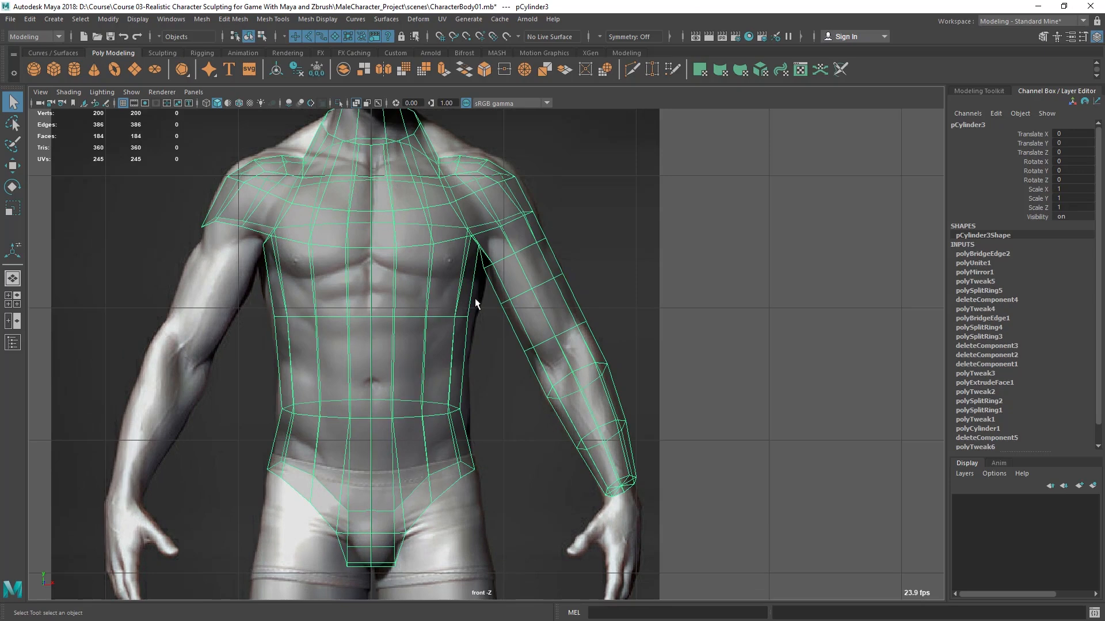
pyautogui.scroll(-1, 474, 298)
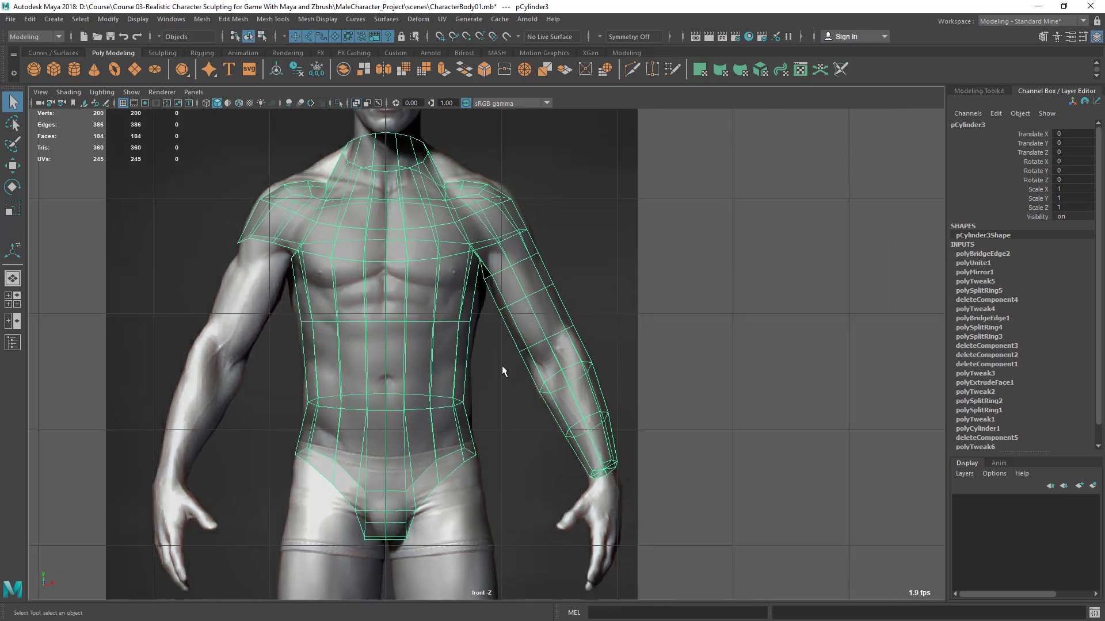
pyautogui.press('space')
pyautogui.press('space')
pyautogui.keyDown('alt'); pyautogui.moveTo(489, 303); pyautogui.dragTo(450, 319, button='middle'); pyautogui.keyUp('alt')
pyautogui.scroll(1, 450, 319)
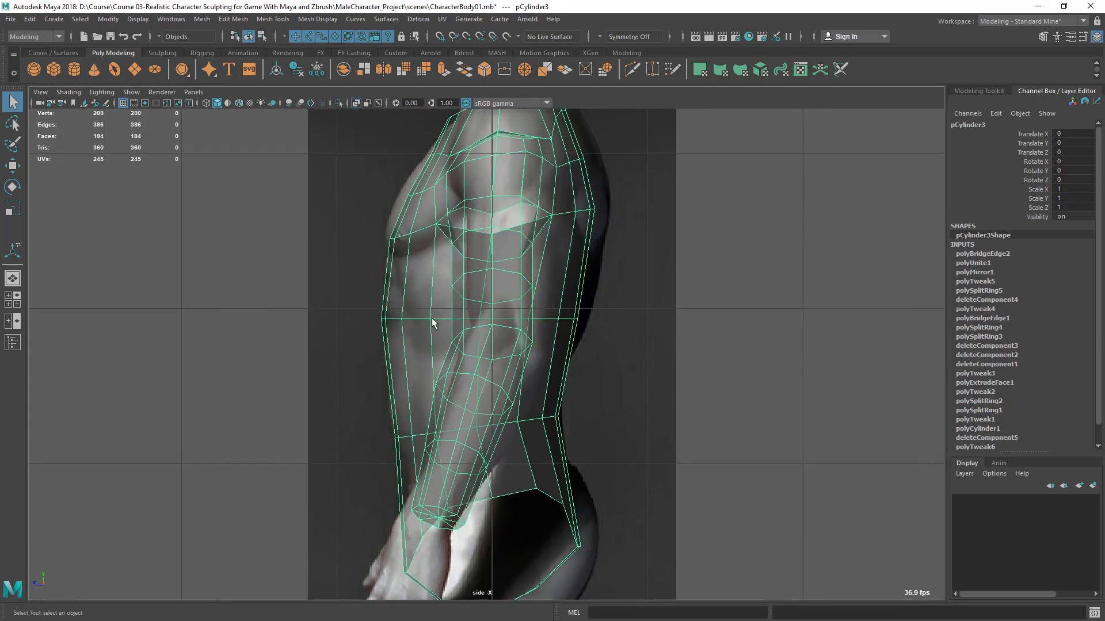
pyautogui.keyDown('alt'); pyautogui.moveTo(379, 336); pyautogui.dragTo(402, 321, button='middle'); pyautogui.keyUp('alt')
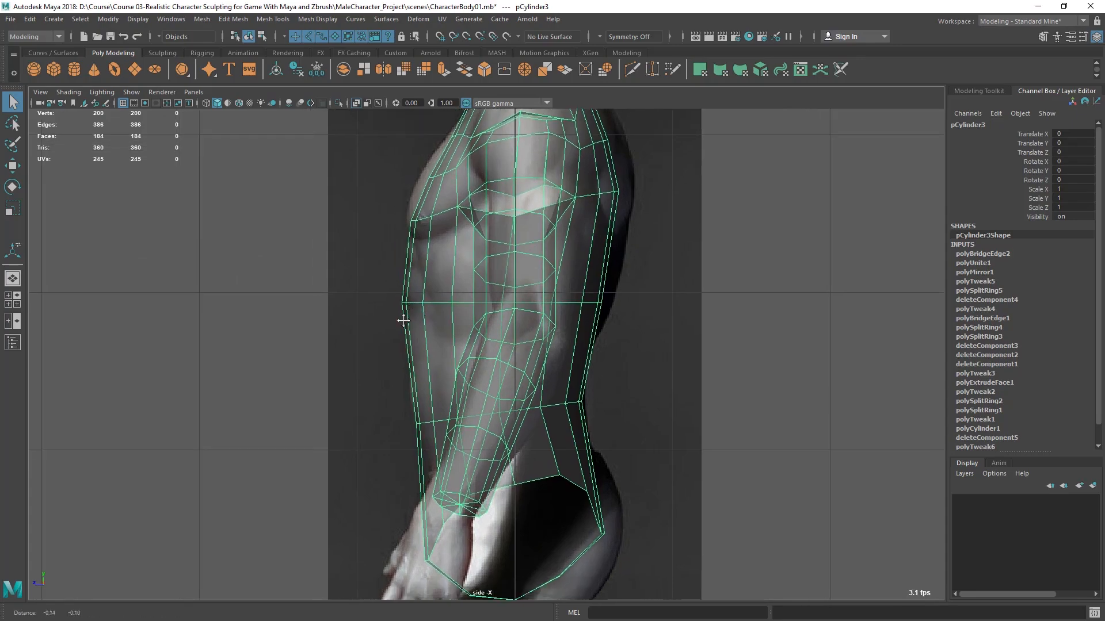
pyautogui.scroll(1, 413, 344)
pyautogui.press('space')
pyautogui.press('space')
pyautogui.moveTo(472, 312)
pyautogui.keyDown('alt'); pyautogui.mouseDown()
pyautogui.moveTo(555, 326)
pyautogui.moveTo(485, 330)
pyautogui.mouseUp(); pyautogui.keyUp('alt')
pyautogui.press('space')
pyautogui.press('space')
pyautogui.scroll(3, 320, 454)
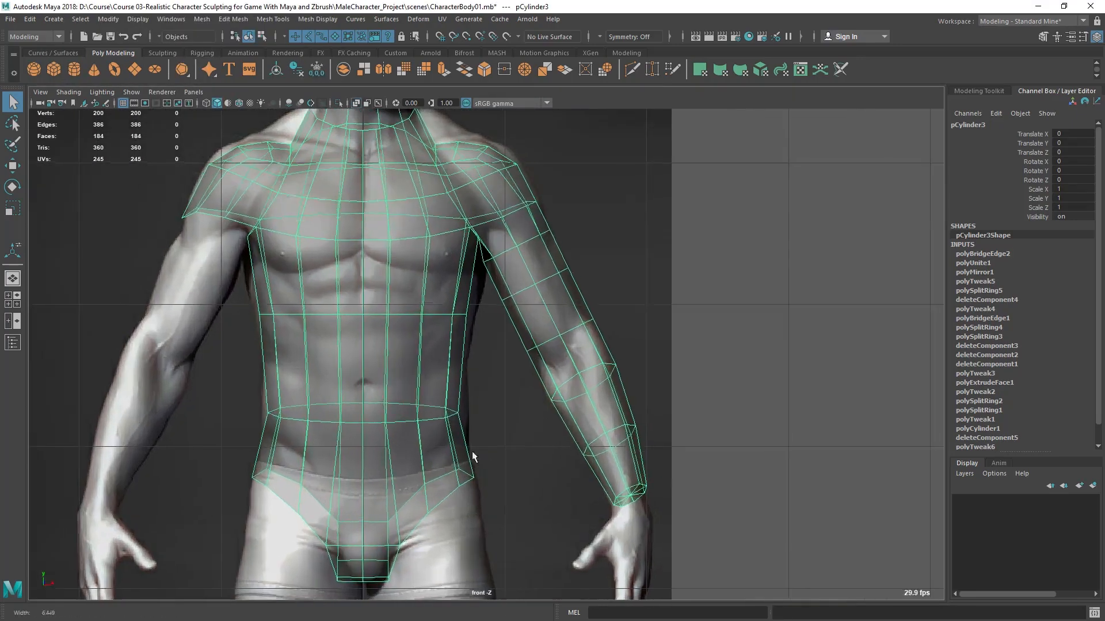
pyautogui.keyDown('alt'); pyautogui.moveTo(375, 343); pyautogui.dragTo(418, 316, button='middle'); pyautogui.keyUp('alt')
pyautogui.scroll(1, 419, 362)
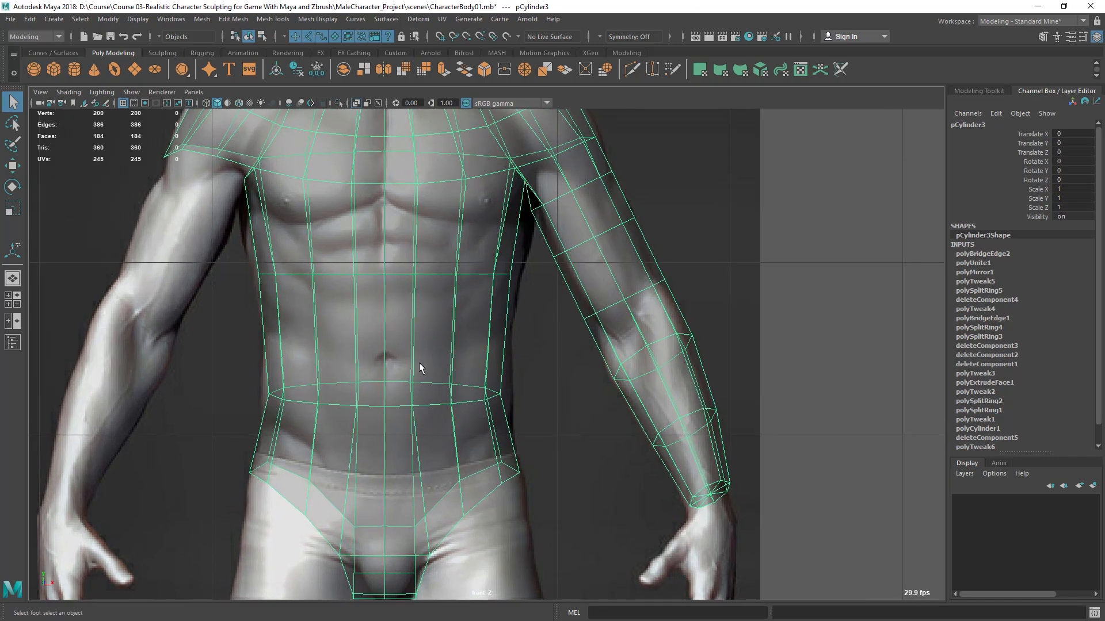
pyautogui.press('5')
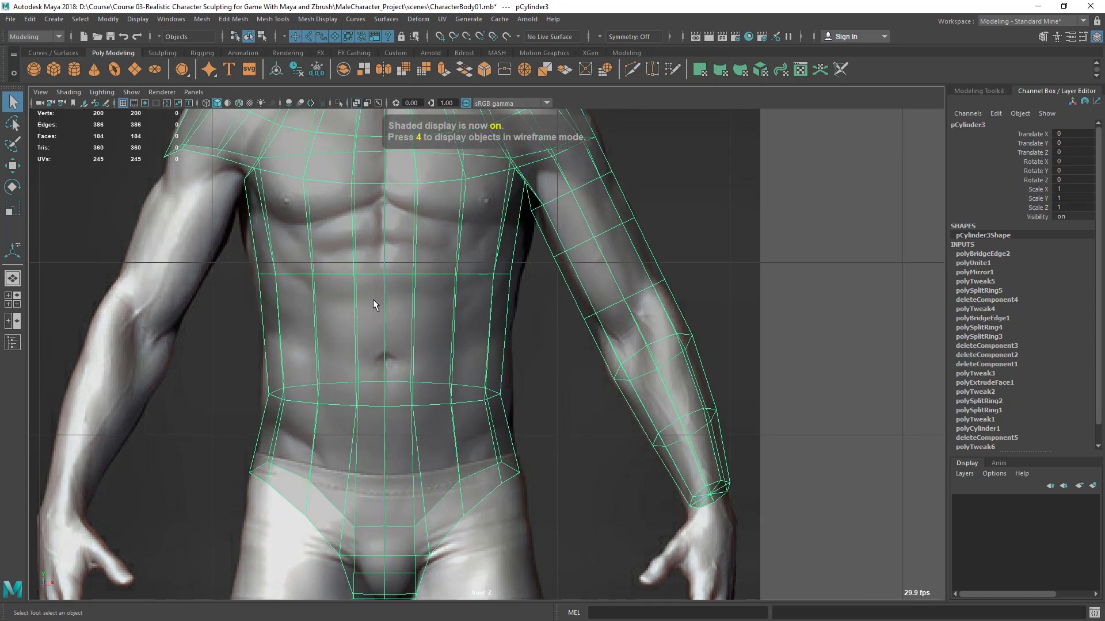
# - Examine the shaded torso and arm mesh from several angles in the perspective view
pyautogui.scroll(-1, 375, 297)
pyautogui.press('space')
pyautogui.press('space')
pyautogui.moveTo(394, 318)
pyautogui.keyDown('alt'); pyautogui.mouseDown()
pyautogui.moveTo(412, 299)
pyautogui.moveTo(441, 293)
pyautogui.mouseUp(); pyautogui.keyUp('alt')
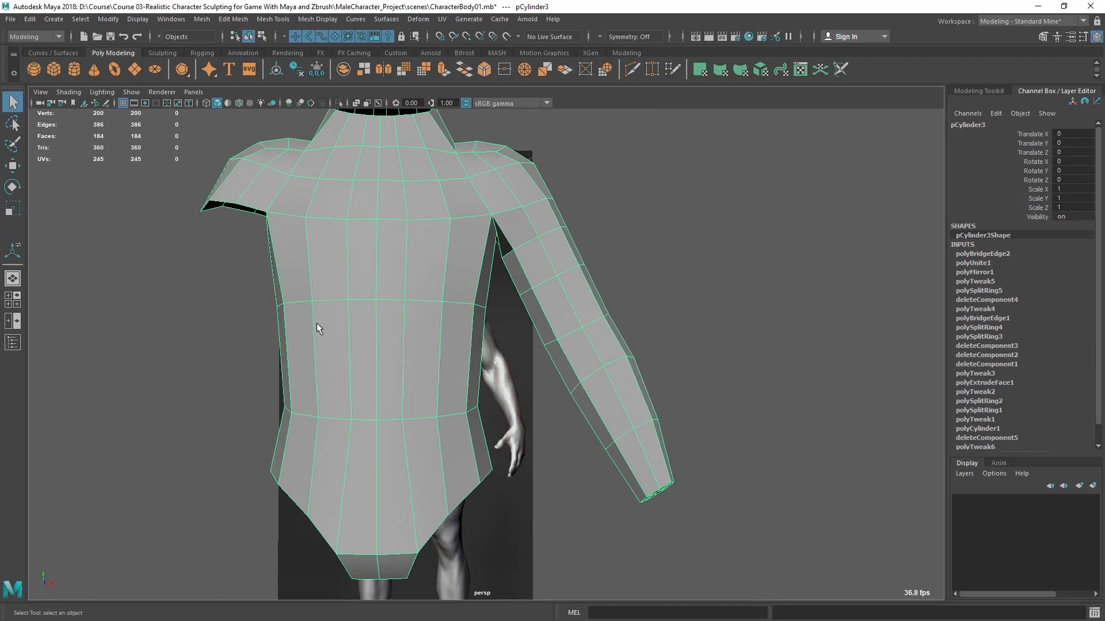
pyautogui.keyDown('alt'); pyautogui.moveTo(448, 349); pyautogui.dragTo(481, 354); pyautogui.keyUp('alt')
pyautogui.keyDown('alt'); pyautogui.moveTo(481, 354); pyautogui.dragTo(491, 270, button='middle'); pyautogui.keyUp('alt')
pyautogui.keyDown('alt'); pyautogui.moveTo(492, 269); pyautogui.dragTo(487, 321); pyautogui.keyUp('alt')
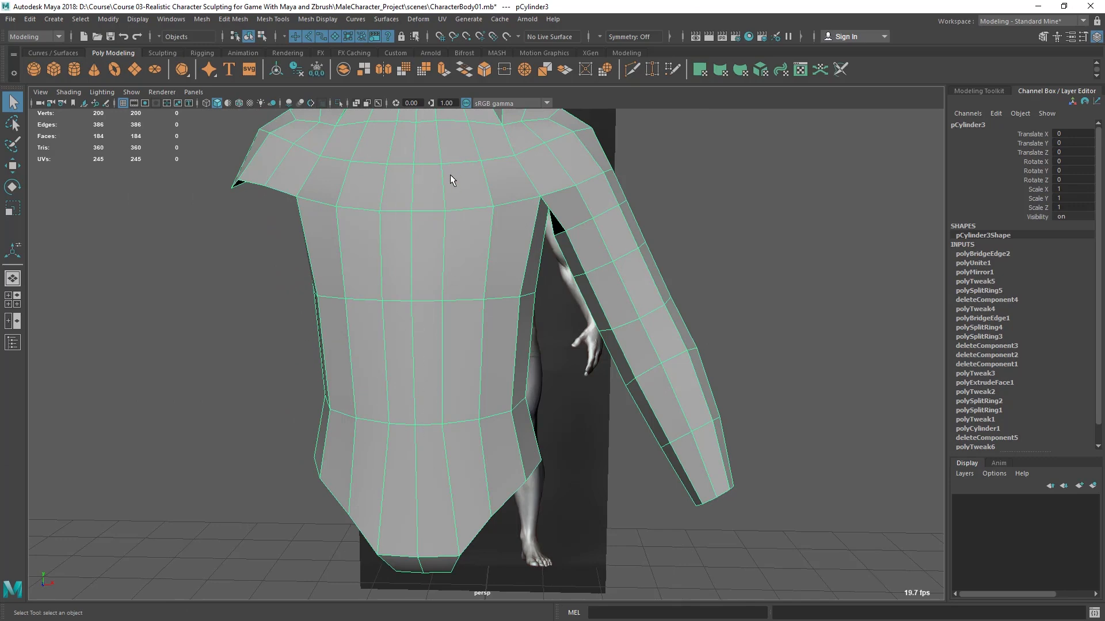
pyautogui.keyDown('alt'); pyautogui.moveTo(503, 322); pyautogui.dragTo(301, 429); pyautogui.keyUp('alt')
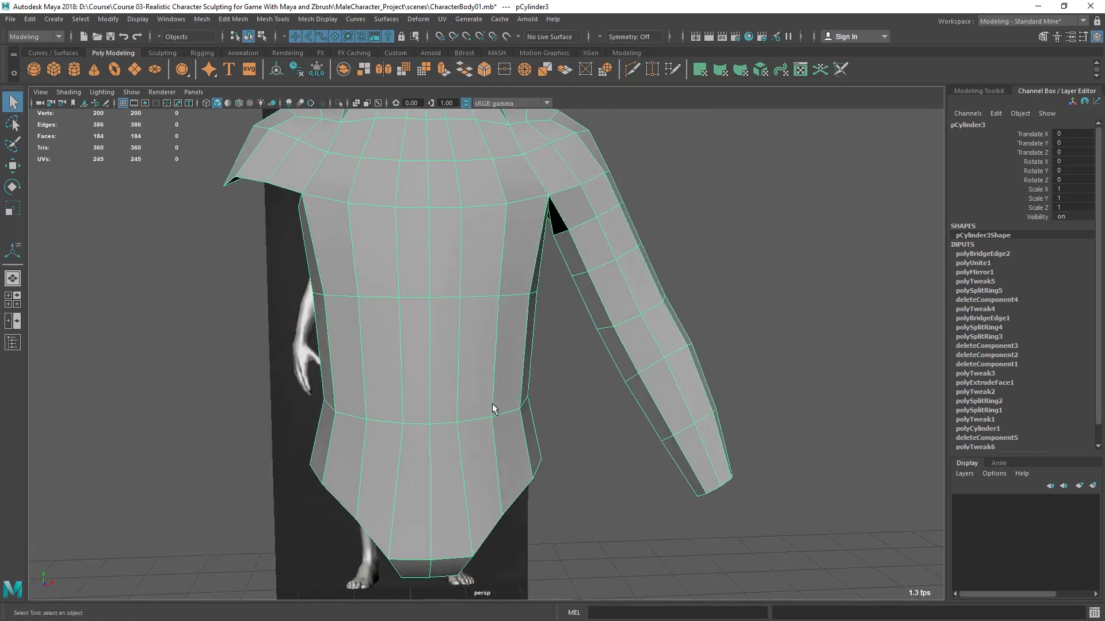
pyautogui.keyDown('alt'); pyautogui.moveTo(513, 279); pyautogui.dragTo(529, 271); pyautogui.keyUp('alt')
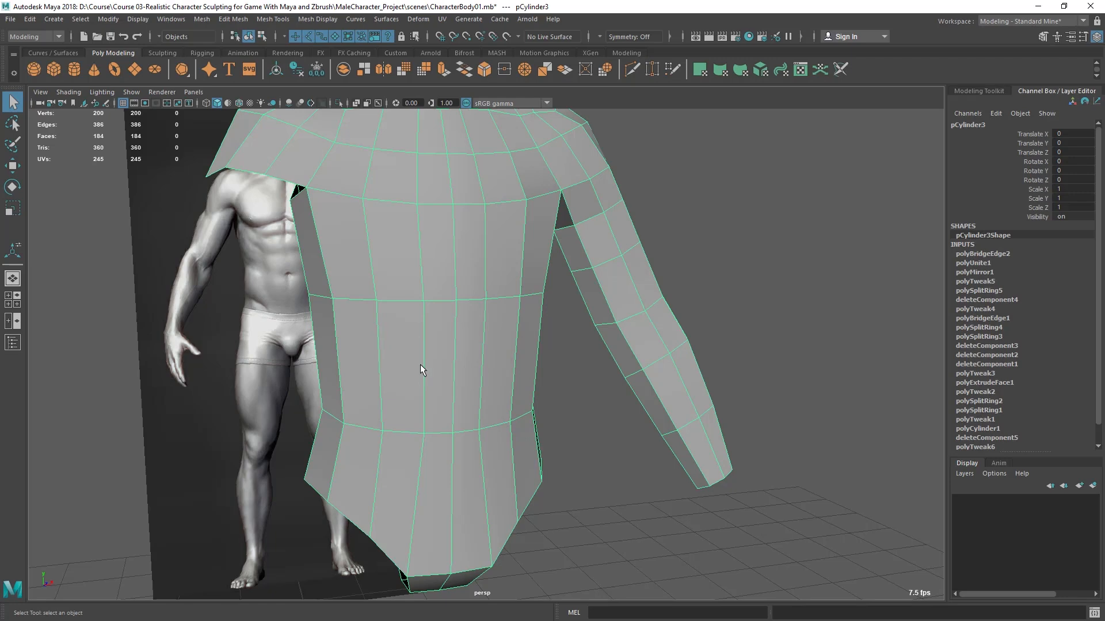
pyautogui.keyDown('alt'); pyautogui.moveTo(418, 405); pyautogui.dragTo(396, 280); pyautogui.keyUp('alt')
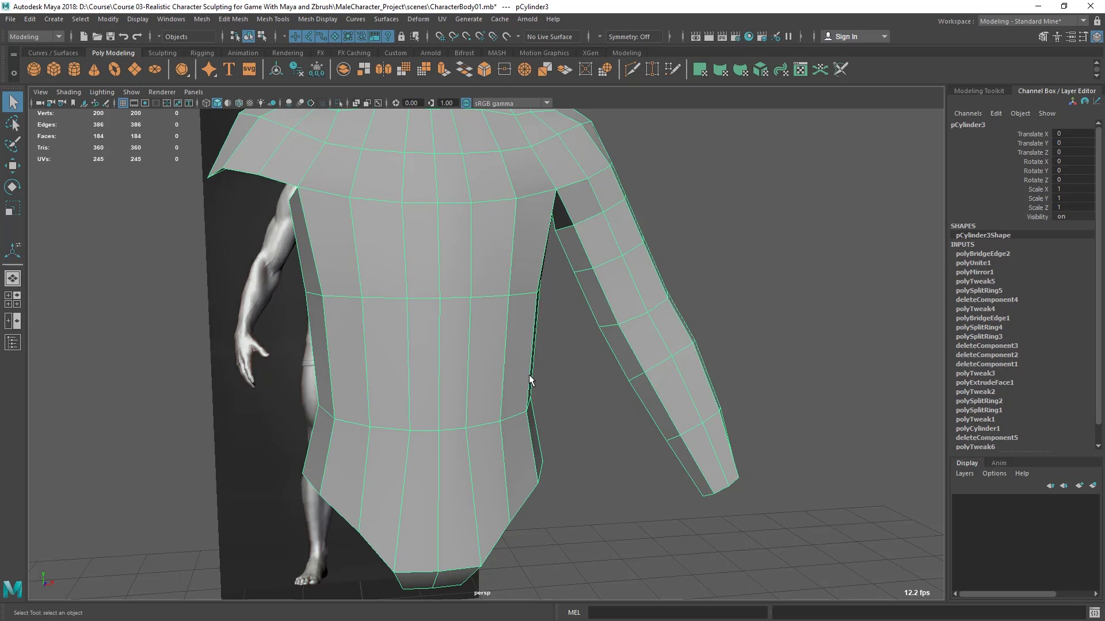
pyautogui.keyDown('alt'); pyautogui.moveTo(540, 362); pyautogui.dragTo(335, 294); pyautogui.keyUp('alt')
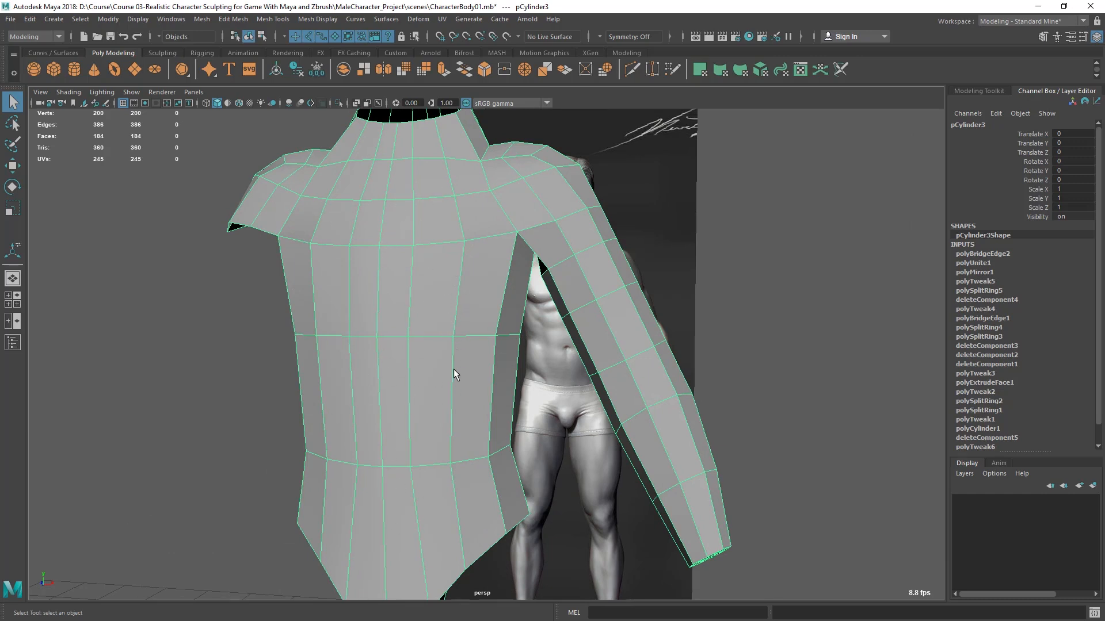
pyautogui.keyDown('alt'); pyautogui.moveTo(450, 370); pyautogui.dragTo(405, 376); pyautogui.keyUp('alt')
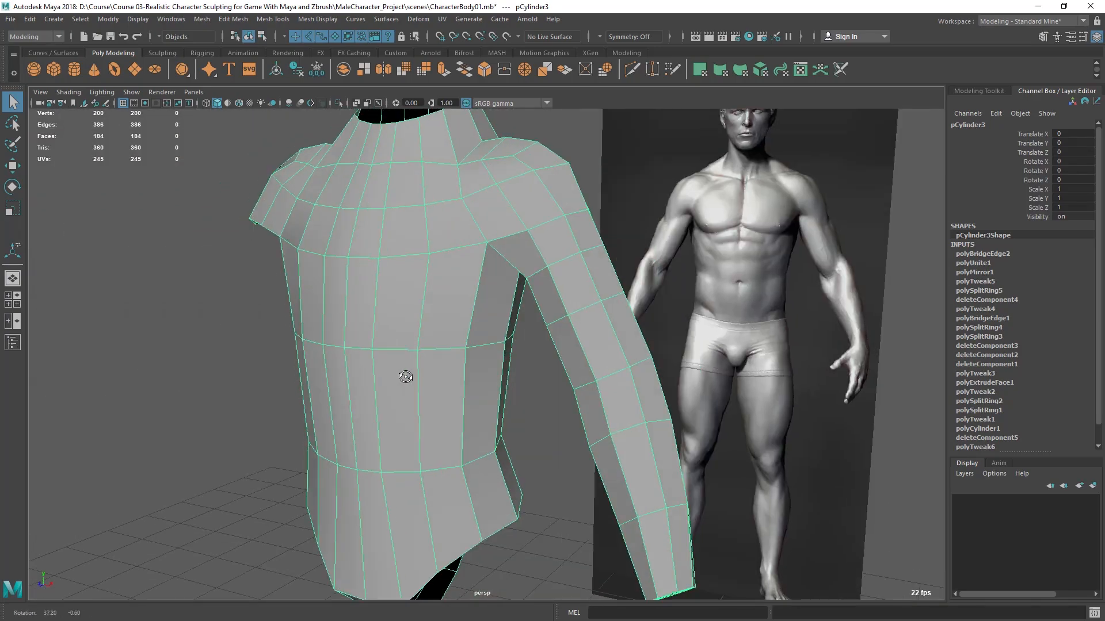
pyautogui.keyDown('alt'); pyautogui.moveTo(516, 383); pyautogui.dragTo(381, 412); pyautogui.keyUp('alt')
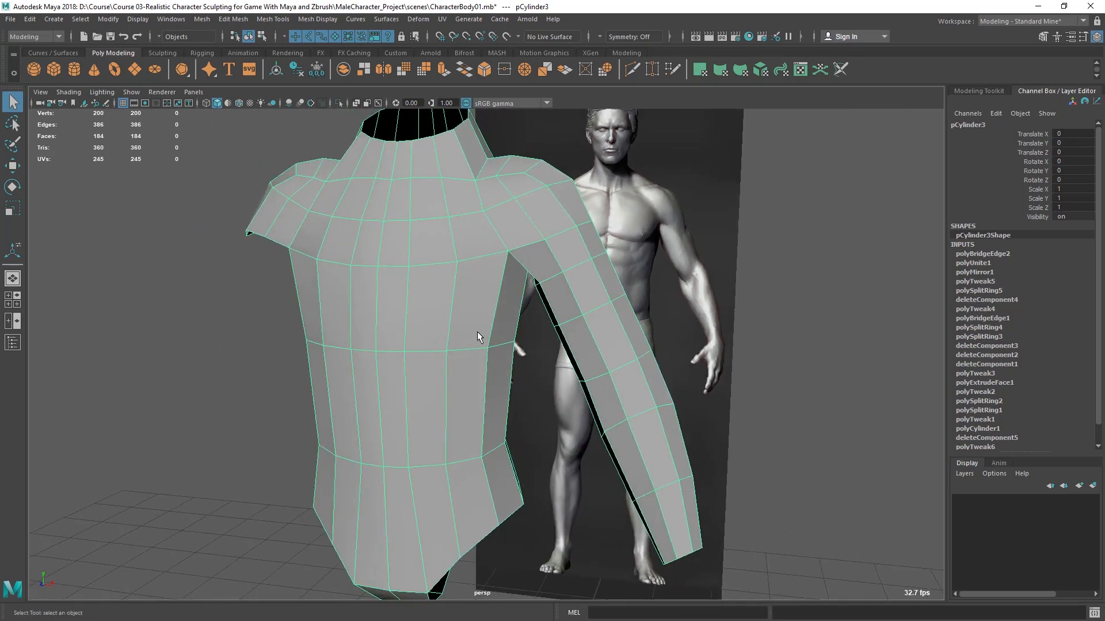
# - Select the horizontal edge loop around the middle of the torso in the side view
pyautogui.press('space')
pyautogui.press('space')
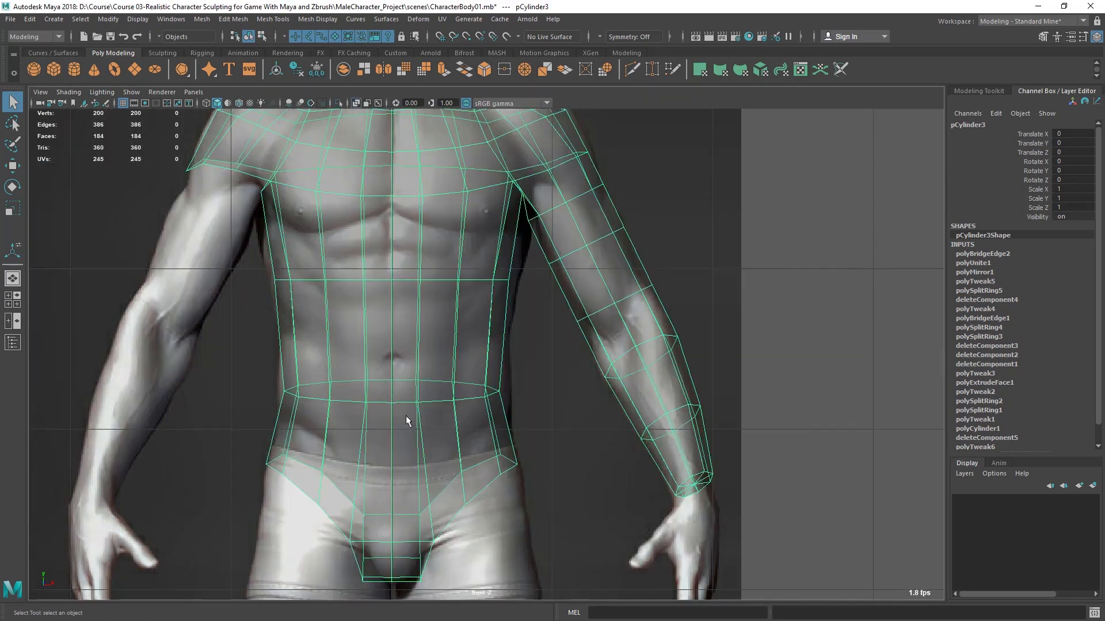
pyautogui.keyDown('alt'); pyautogui.moveTo(352, 257); pyautogui.dragTo(403, 340, button='right'); pyautogui.keyUp('alt')
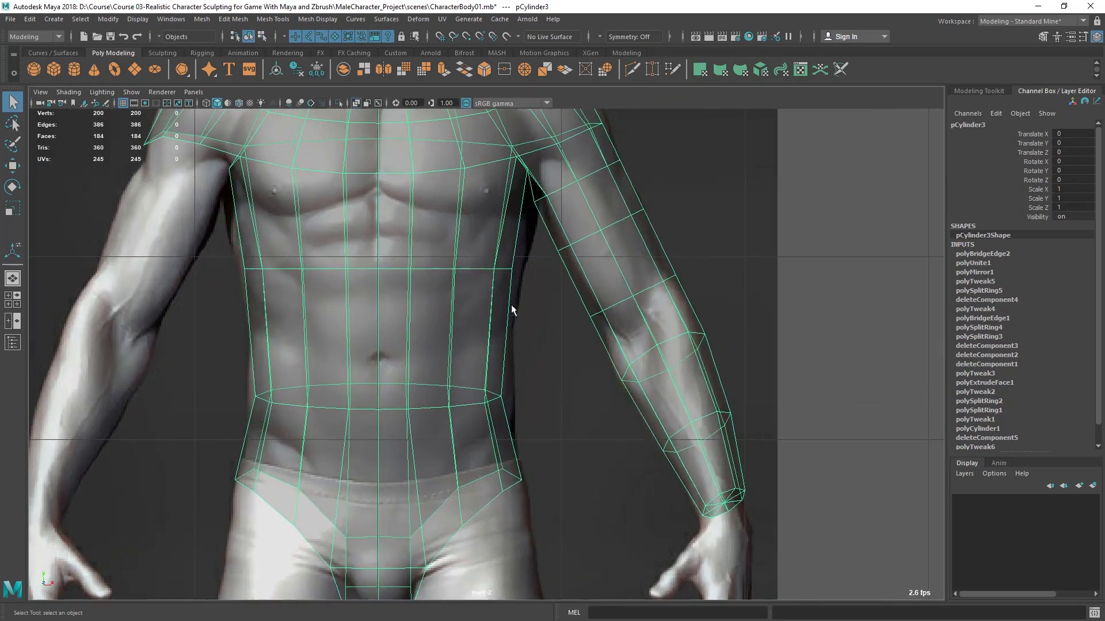
pyautogui.press('space')
pyautogui.press('space')
pyautogui.moveTo(453, 278); pyautogui.dragTo(458, 158, button='right')
pyautogui.keyDown('alt'); pyautogui.moveTo(428, 254); pyautogui.dragTo(378, 307, button='middle'); pyautogui.keyUp('alt')
pyautogui.keyDown('alt'); pyautogui.moveTo(378, 308); pyautogui.dragTo(391, 331, button='right'); pyautogui.keyUp('alt')
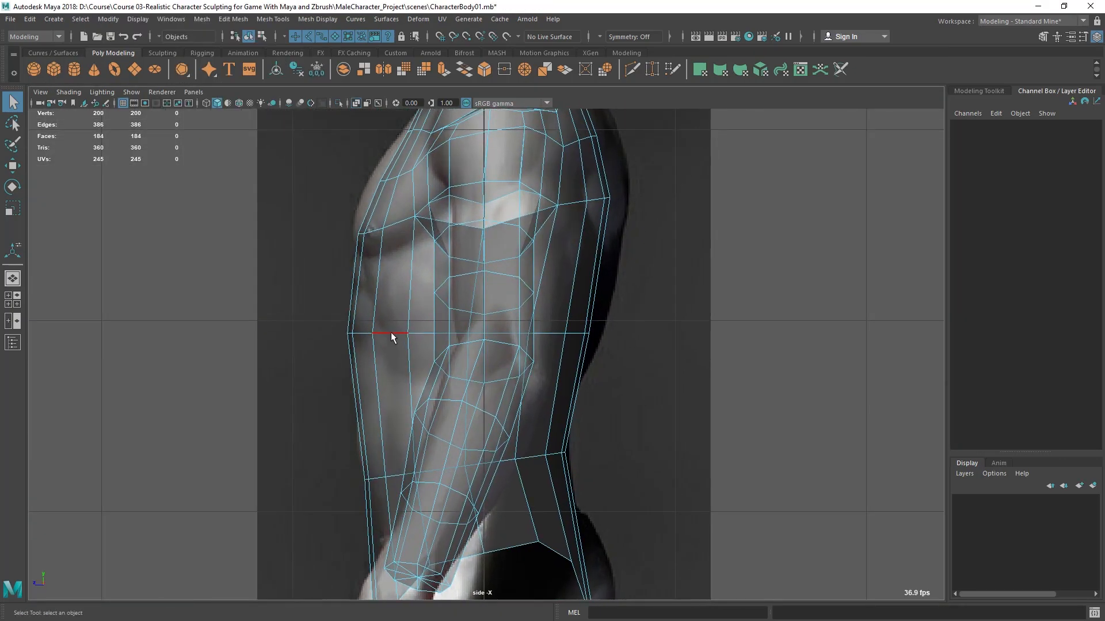
pyautogui.doubleClick(391, 333)
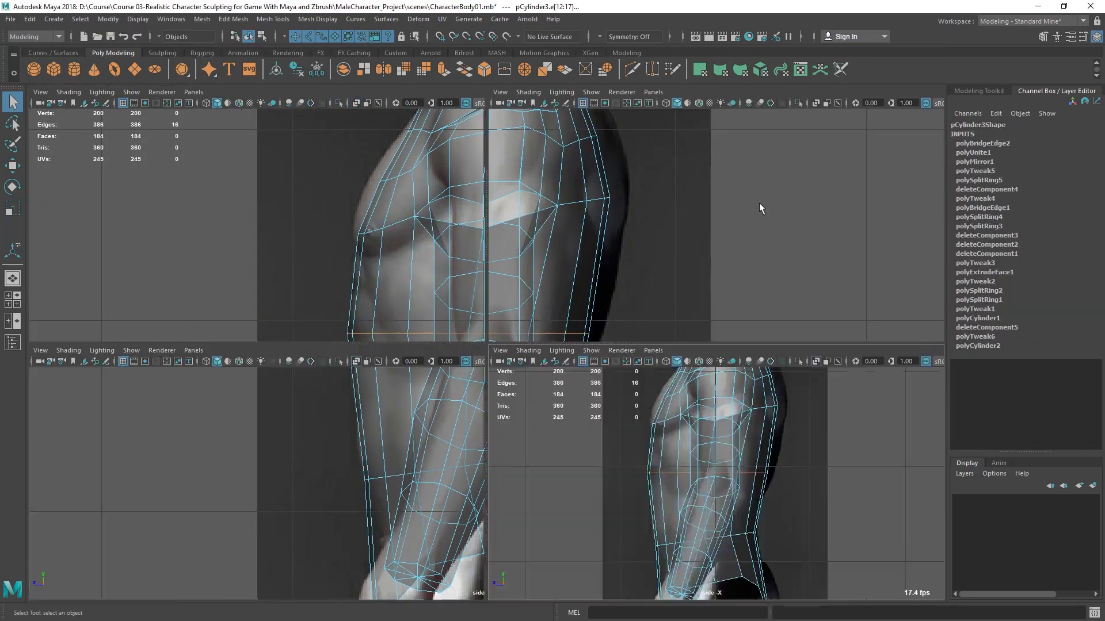
# - Tilt the mid-torso edge loop down at the abdomen and up at the back, and shift it to fit the side reference
pyautogui.press('space')
pyautogui.press('space')
pyautogui.keyDown('alt'); pyautogui.moveTo(592, 287); pyautogui.dragTo(496, 283); pyautogui.keyUp('alt')
pyautogui.press('space')
pyautogui.press('space')
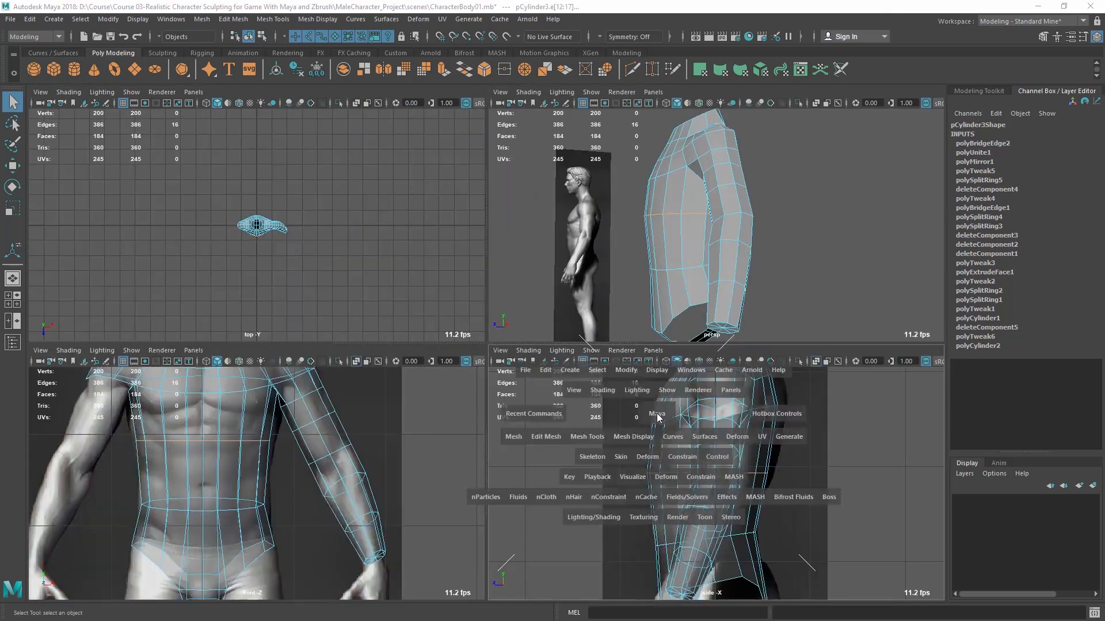
pyautogui.press('space')
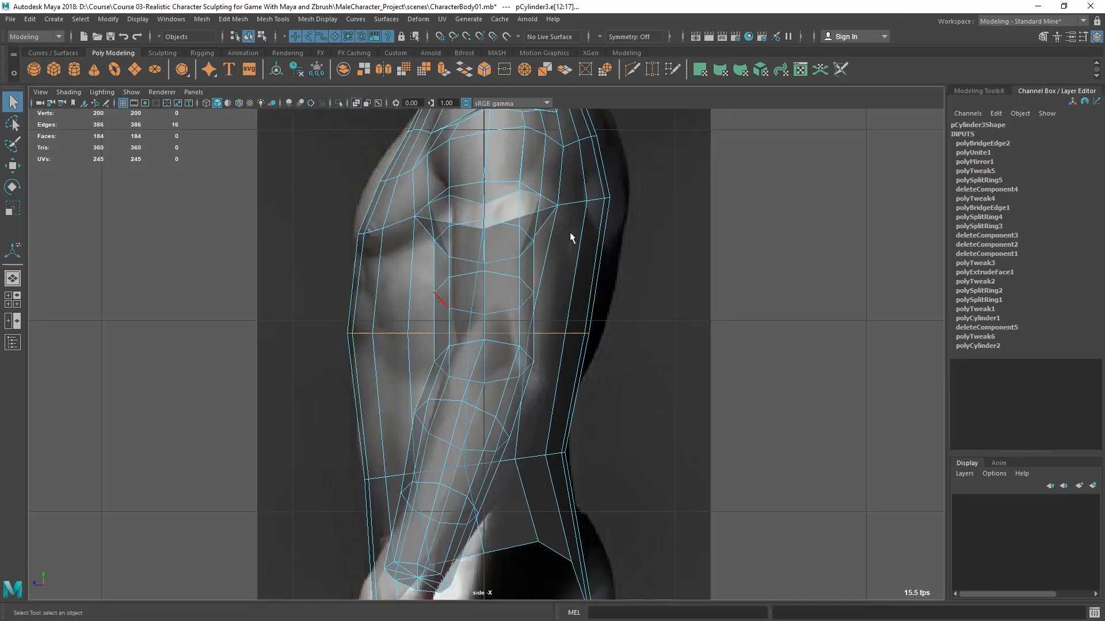
pyautogui.keyDown('alt'); pyautogui.moveTo(636, 188); pyautogui.dragTo(644, 187, button='right'); pyautogui.keyUp('alt')
pyautogui.keyDown('alt'); pyautogui.moveTo(643, 188); pyautogui.dragTo(643, 207, button='middle'); pyautogui.keyUp('alt')
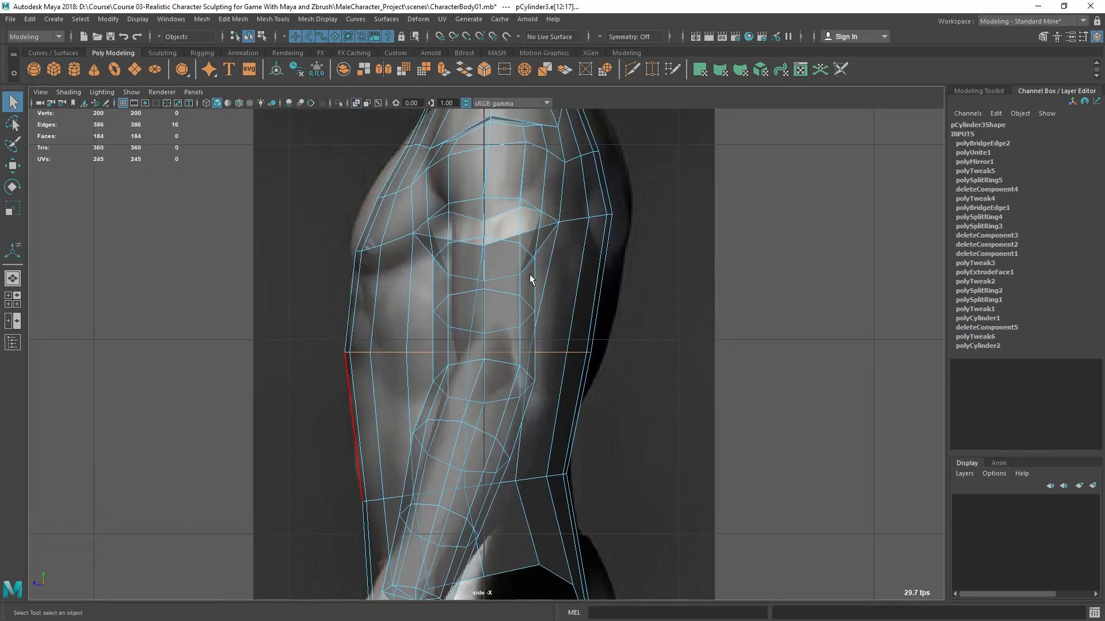
pyautogui.press('e')
pyautogui.moveTo(470, 320); pyautogui.dragTo(493, 300)
pyautogui.press('w')
pyautogui.moveTo(468, 352); pyautogui.dragTo(420, 350)
pyautogui.press('r')
pyautogui.press('w')
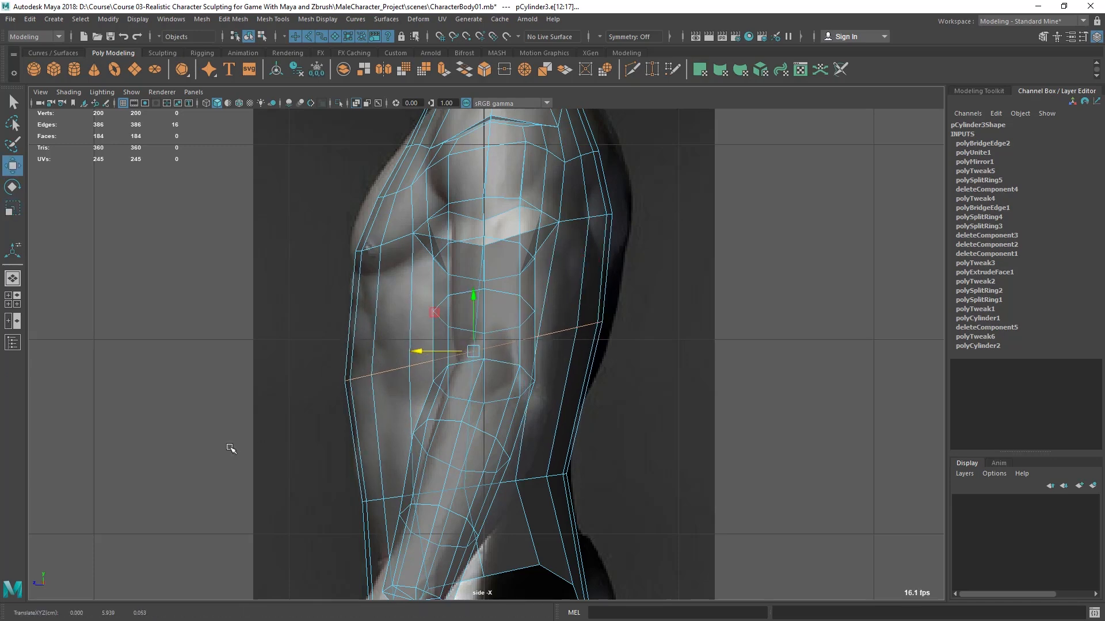
# - Start the Insert Edge Loop tool with Insert with edge flow enabled in its settings
pyautogui.press('space')
pyautogui.press('space')
pyautogui.moveTo(444, 442)
pyautogui.keyDown('alt'); pyautogui.mouseDown()
pyautogui.moveTo(508, 439)
pyautogui.moveTo(456, 455)
pyautogui.mouseUp(); pyautogui.keyUp('alt')
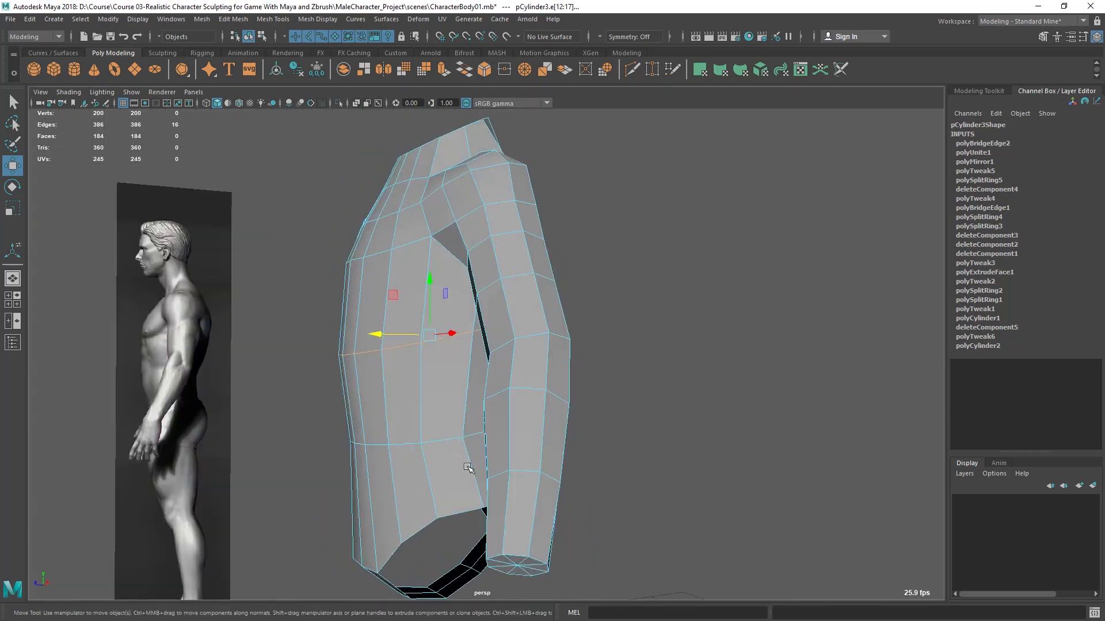
pyautogui.press('space')
pyautogui.press('space')
pyautogui.keyDown('alt'); pyautogui.moveTo(493, 431); pyautogui.dragTo(489, 379, button='middle'); pyautogui.keyUp('alt')
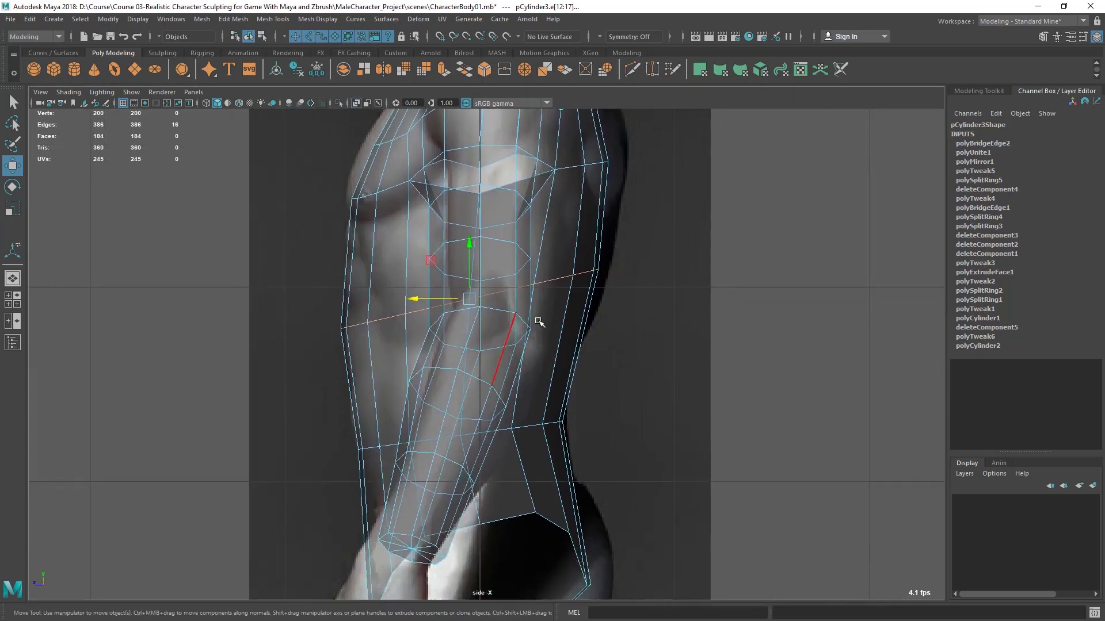
pyautogui.click(271, 19)
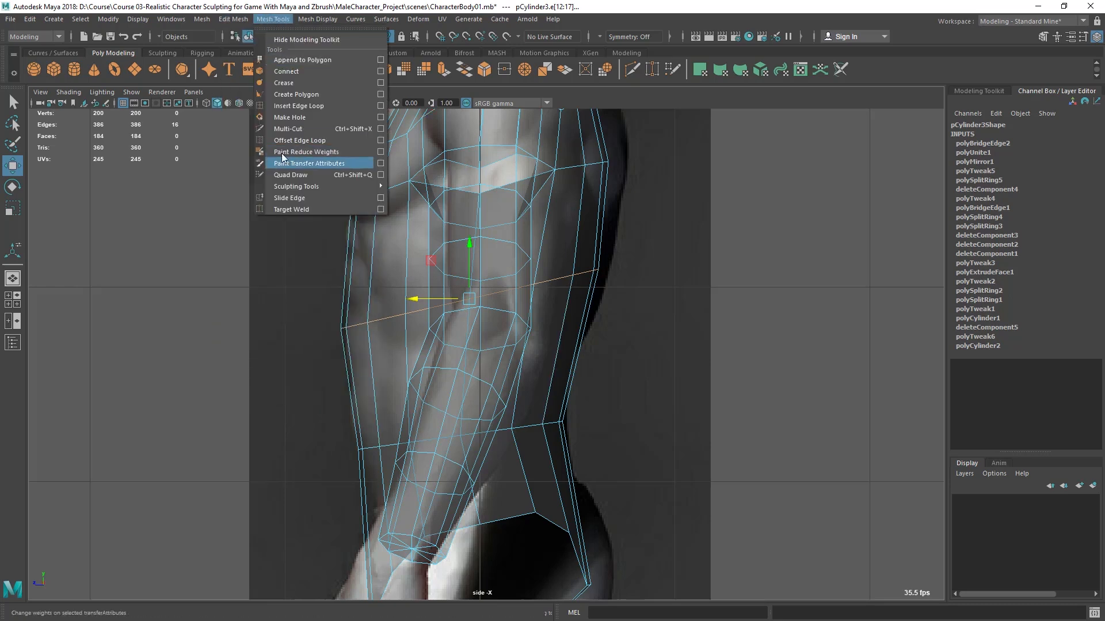
pyautogui.click(381, 106)
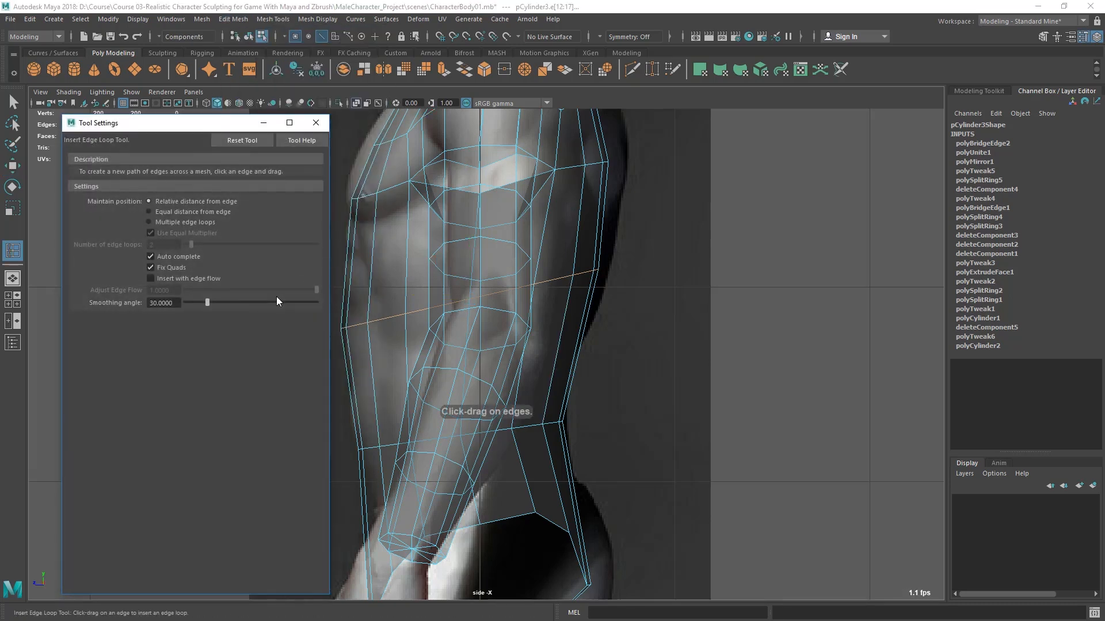
pyautogui.click(165, 279)
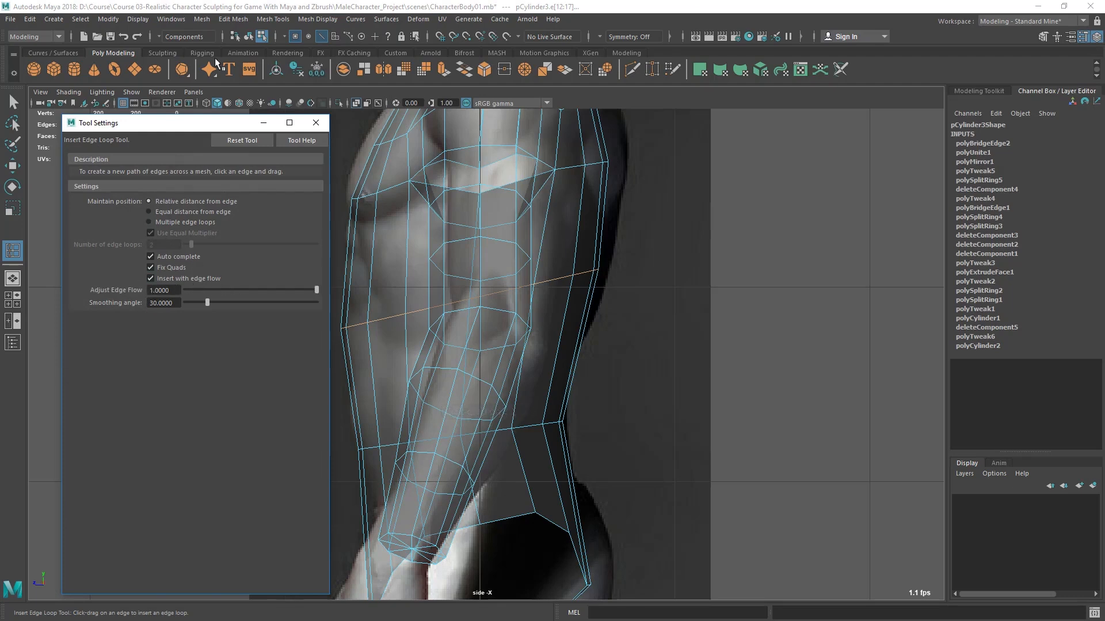
pyautogui.moveTo(173, 122); pyautogui.dragTo(129, 122)
# - Insert an edge loop around the abdomen, between the tilted mid-torso loop and the waist loop
pyautogui.keyDown('alt'); pyautogui.moveTo(542, 327); pyautogui.dragTo(543, 386, button='right'); pyautogui.keyUp('alt')
pyautogui.keyDown('alt'); pyautogui.moveTo(544, 385); pyautogui.dragTo(596, 375, button='middle'); pyautogui.keyUp('alt')
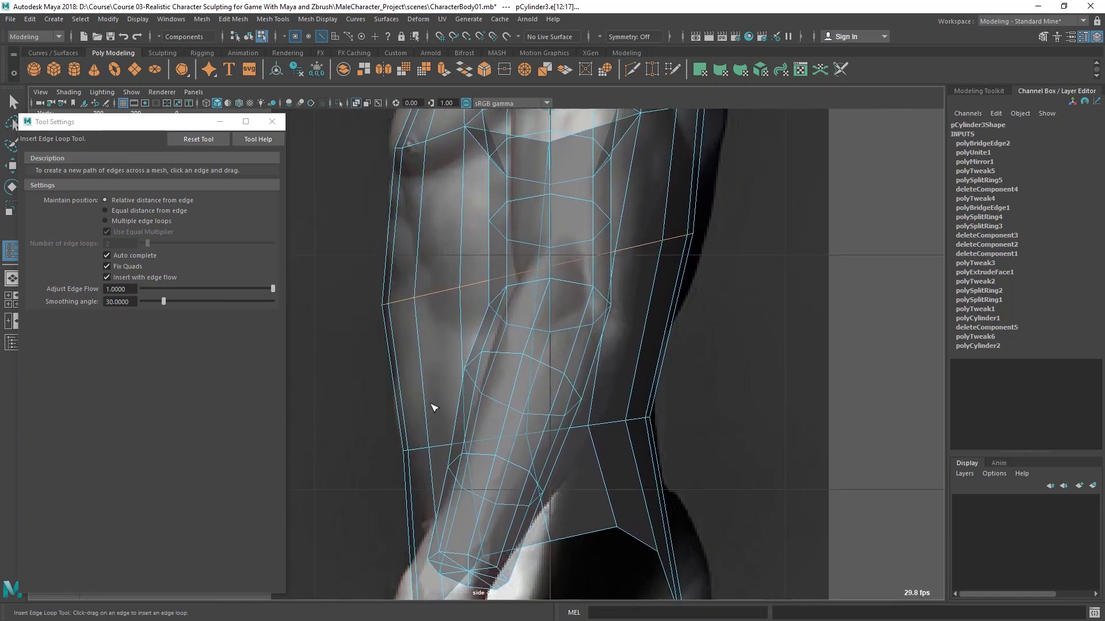
pyautogui.click(424, 374)
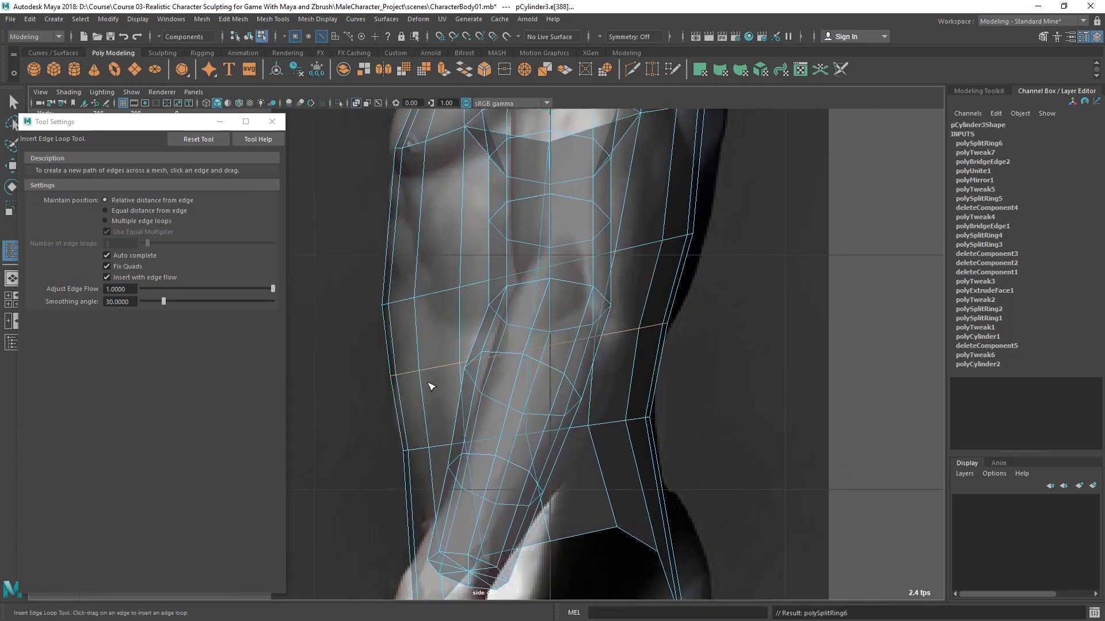
# - Insert an edge loop around the upper torso, between the chest loop and the tilted mid-torso loop
pyautogui.scroll(5, 427, 375)
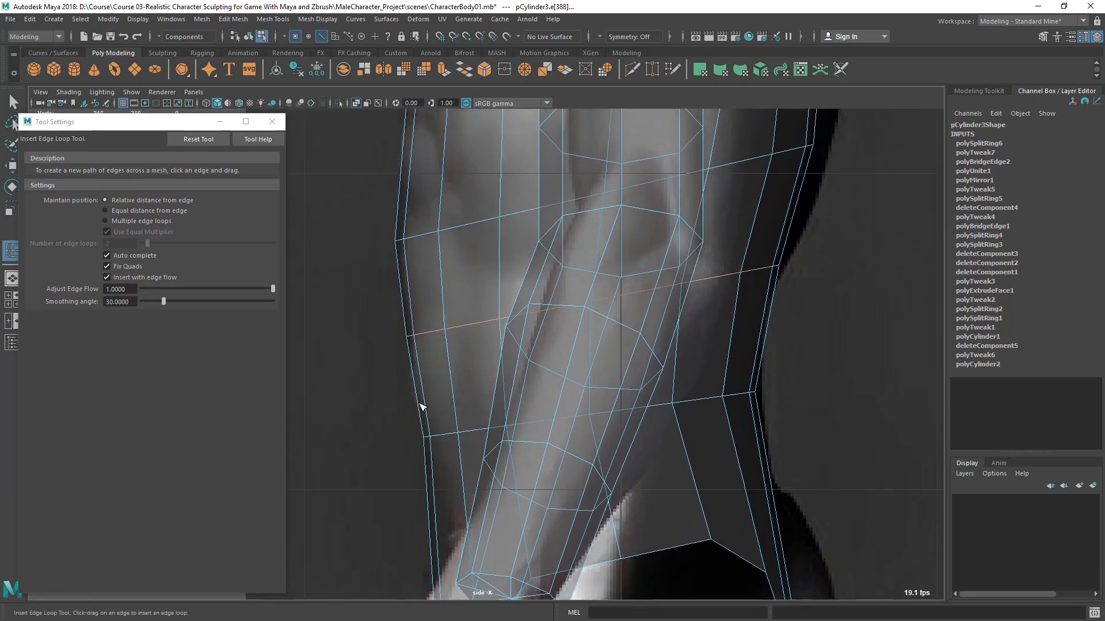
pyautogui.scroll(-10, 418, 397)
pyautogui.scroll(8, 457, 346)
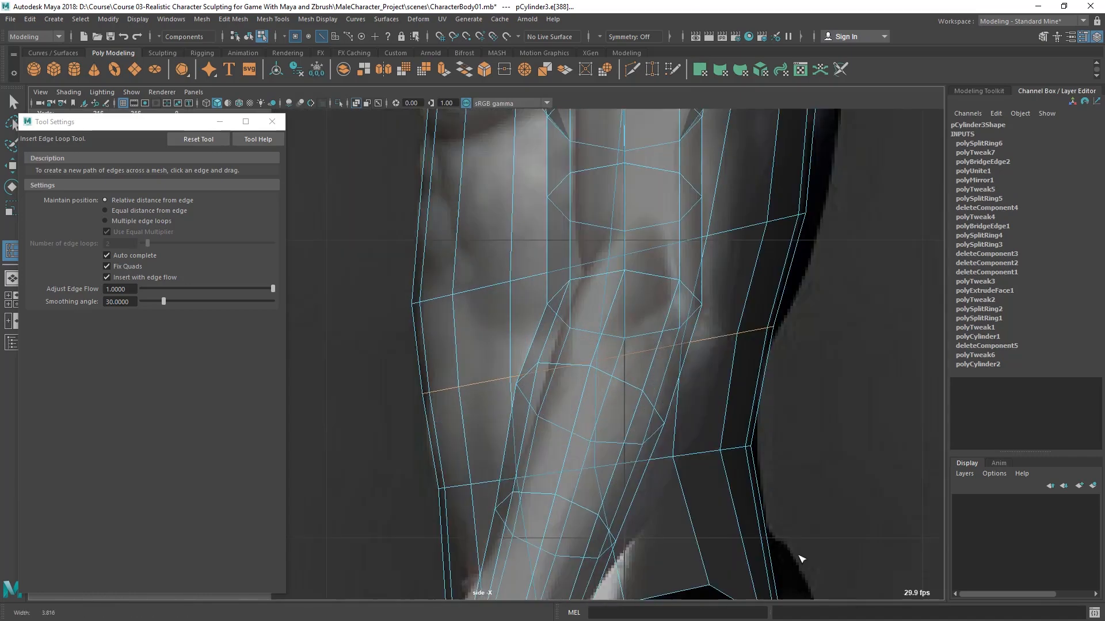
pyautogui.keyDown('alt'); pyautogui.moveTo(464, 377); pyautogui.dragTo(451, 432, button='middle'); pyautogui.keyUp('alt')
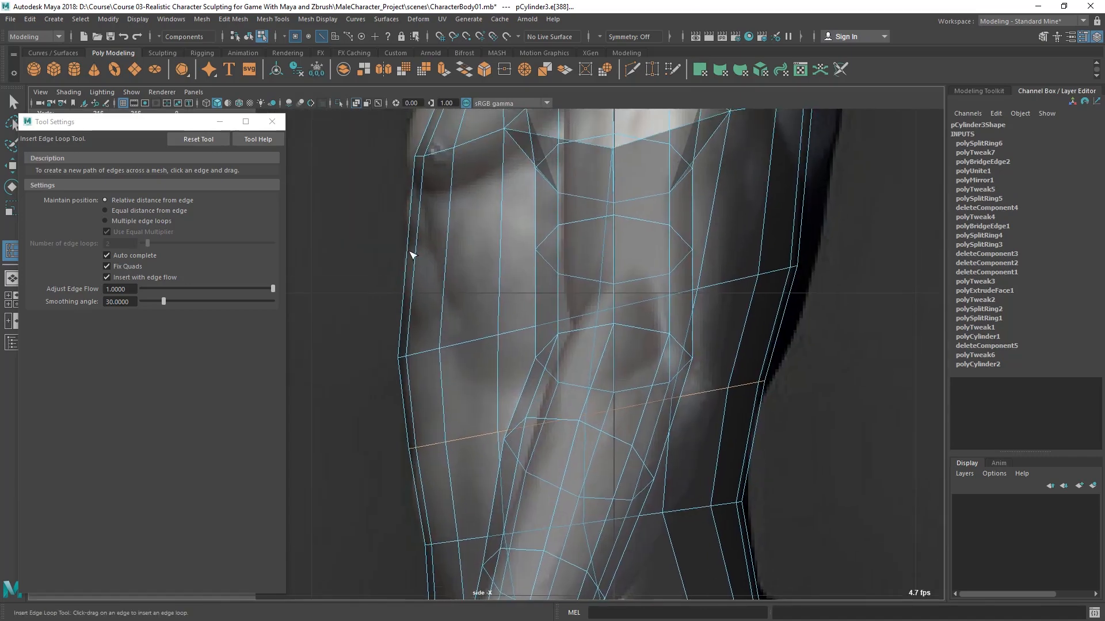
pyautogui.click(412, 254)
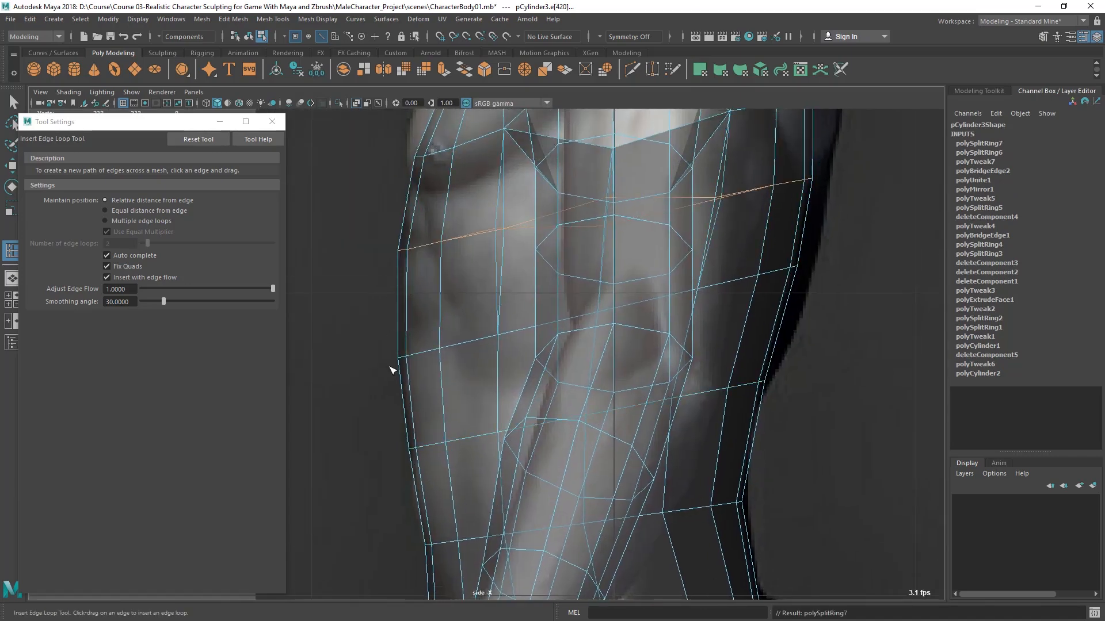
# - Examine the upper torso and abdomen edge loops from the side and from behind
pyautogui.keyDown('alt'); pyautogui.moveTo(417, 197); pyautogui.dragTo(439, 263, button='middle'); pyautogui.keyUp('alt')
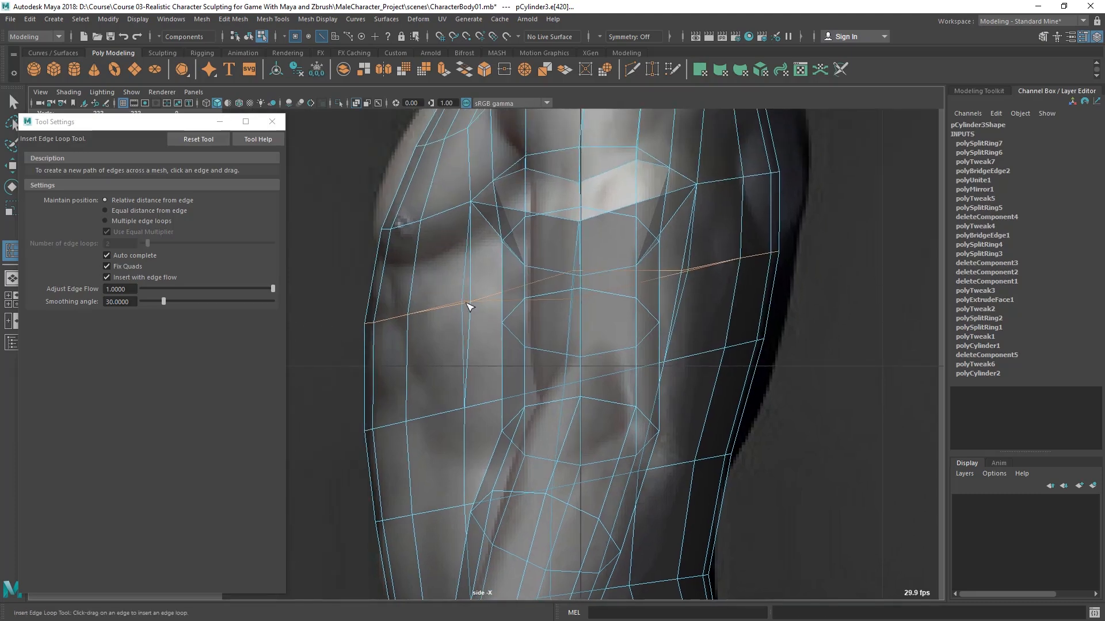
pyautogui.scroll(-5, 481, 309)
pyautogui.keyDown('alt'); pyautogui.moveTo(632, 350); pyautogui.dragTo(641, 271, button='middle'); pyautogui.keyUp('alt')
pyautogui.keyDown('alt'); pyautogui.moveTo(641, 271); pyautogui.dragTo(614, 326, button='right'); pyautogui.keyUp('alt')
pyautogui.keyDown('alt'); pyautogui.moveTo(613, 326); pyautogui.dragTo(598, 391, button='middle'); pyautogui.keyUp('alt')
pyautogui.press('space')
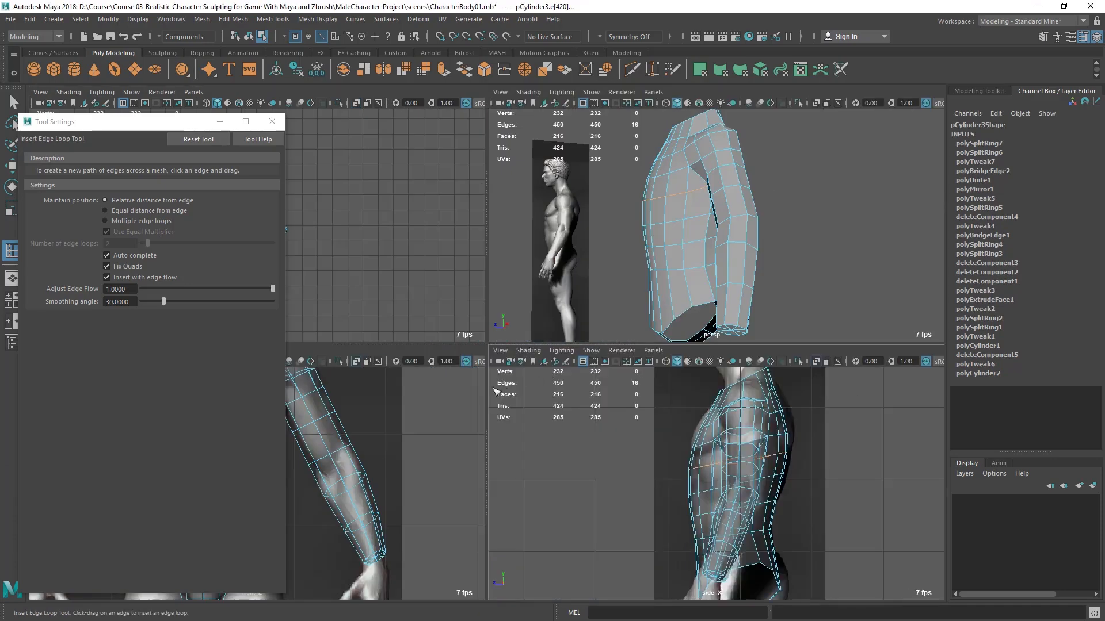
pyautogui.press('space')
pyautogui.keyDown('alt'); pyautogui.moveTo(518, 337); pyautogui.dragTo(650, 362); pyautogui.keyUp('alt')
pyautogui.keyDown('alt'); pyautogui.moveTo(518, 371); pyautogui.dragTo(532, 380, button='right'); pyautogui.keyUp('alt')
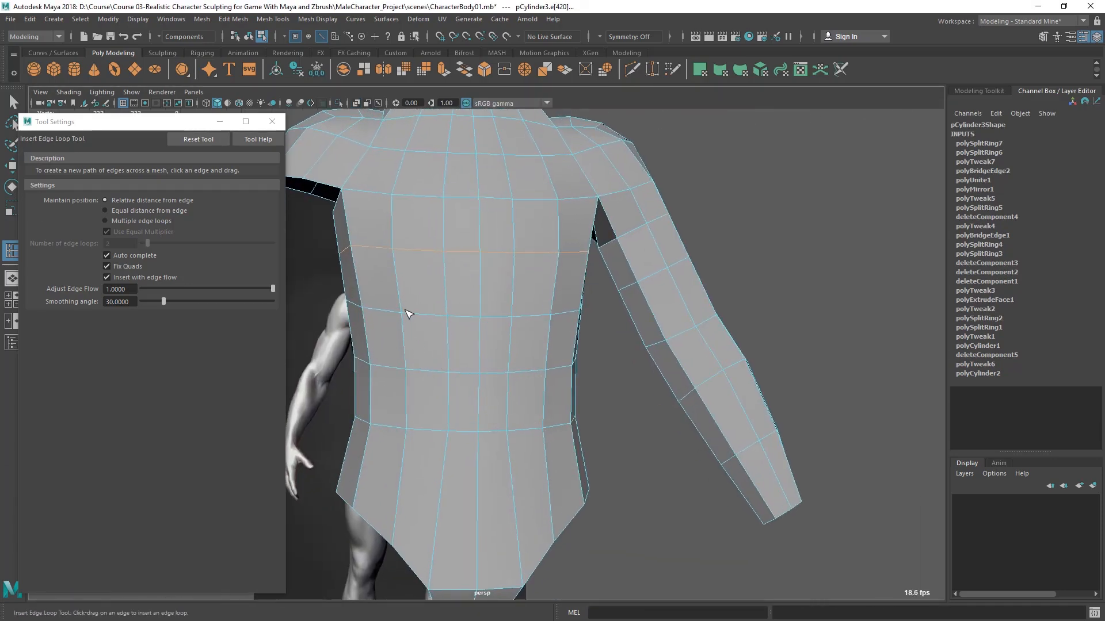
# - Insert an edge loop around the hips below the waist loop, and reset the tool's options to their defaults
pyautogui.keyDown('alt'); pyautogui.moveTo(433, 369); pyautogui.dragTo(463, 276); pyautogui.keyUp('alt')
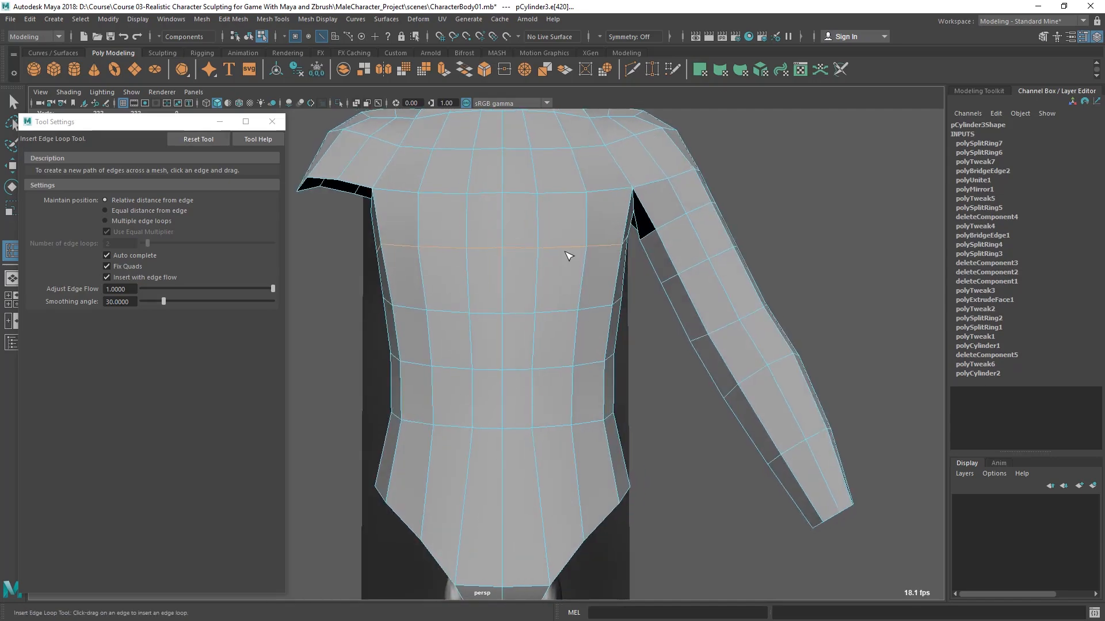
pyautogui.keyDown('alt'); pyautogui.moveTo(562, 335); pyautogui.dragTo(493, 445); pyautogui.keyUp('alt')
pyautogui.click(500, 433)
pyautogui.keyDown('alt'); pyautogui.moveTo(697, 424); pyautogui.dragTo(567, 438); pyautogui.keyUp('alt')
pyautogui.click(195, 144)
pyautogui.scroll(2, 650, 298)
pyautogui.click(272, 122)
# - Lower the front edges of the chest loop to the bottom of the pectoral in the side reference
pyautogui.keyDown('alt'); pyautogui.moveTo(519, 318); pyautogui.dragTo(493, 351, button='middle'); pyautogui.keyUp('alt')
pyautogui.scroll(1, 530, 358)
pyautogui.press('q')
pyautogui.keyDown('alt'); pyautogui.moveTo(520, 327); pyautogui.dragTo(342, 352); pyautogui.keyUp('alt')
pyautogui.press('space')
pyautogui.press('space')
pyautogui.keyDown('alt'); pyautogui.moveTo(526, 346); pyautogui.dragTo(537, 421, button='middle'); pyautogui.keyUp('alt')
pyautogui.keyDown('alt'); pyautogui.moveTo(537, 421); pyautogui.dragTo(616, 411, button='right'); pyautogui.keyUp('alt')
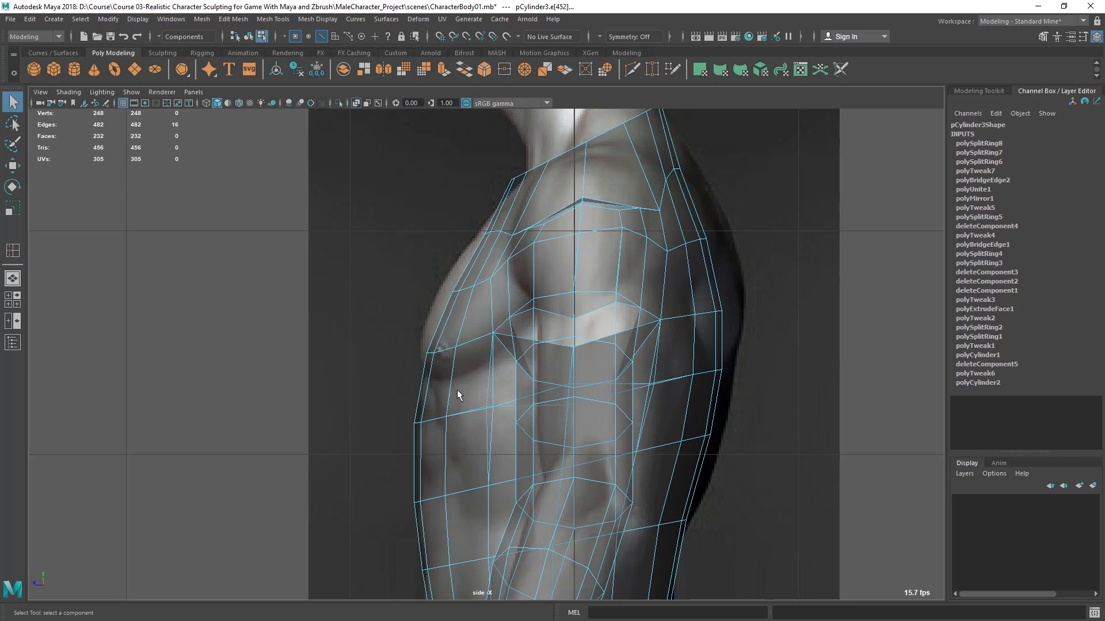
pyautogui.keyDown('alt'); pyautogui.moveTo(467, 394); pyautogui.dragTo(466, 380, button='middle'); pyautogui.keyUp('alt')
pyautogui.keyDown('alt'); pyautogui.moveTo(466, 381); pyautogui.dragTo(500, 380, button='right'); pyautogui.keyUp('alt')
pyautogui.moveTo(432, 279); pyautogui.dragTo(433, 251, button='right')
pyautogui.doubleClick(432, 335)
pyautogui.press('w')
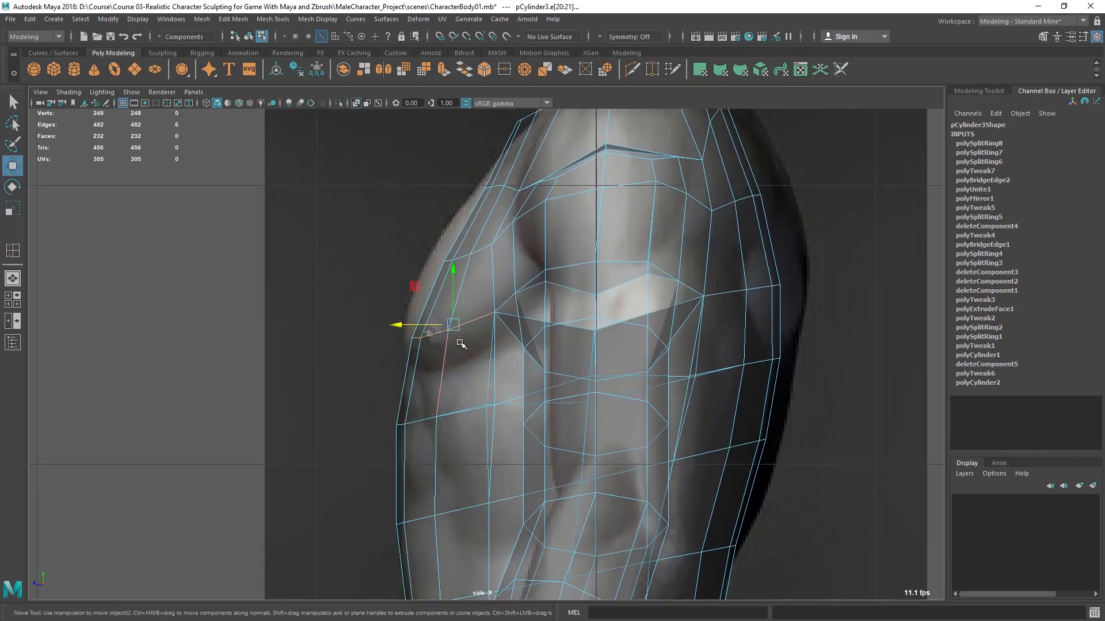
pyautogui.moveTo(452, 323); pyautogui.dragTo(455, 357)
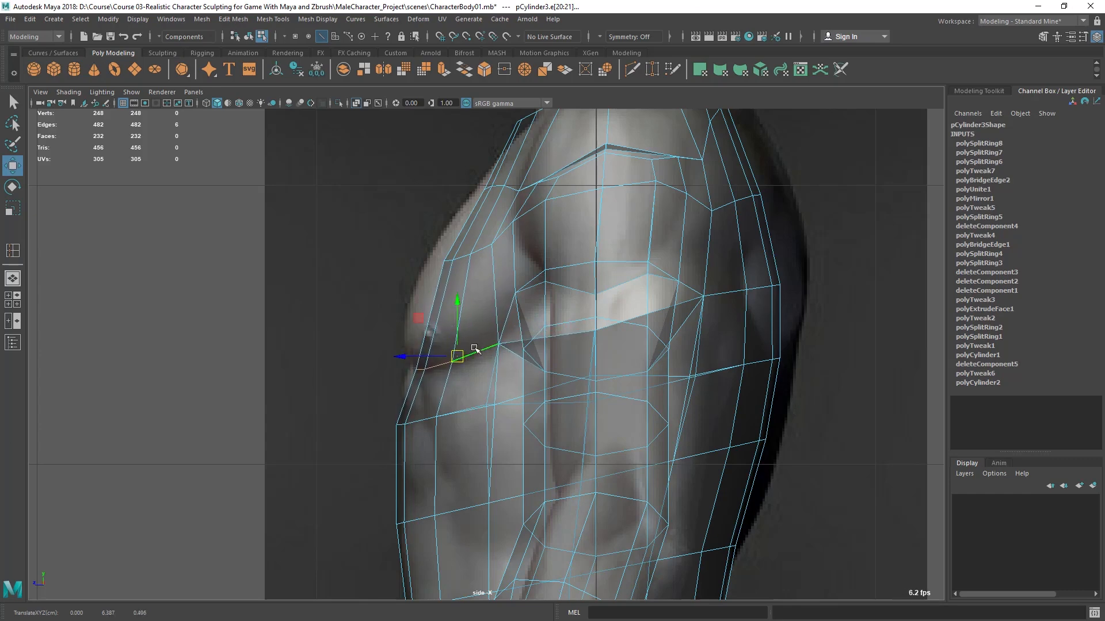
# - Reposition the outermost chest vertex at the front of the armpit, closer to the arm opening
pyautogui.press('q')
pyautogui.press('space')
pyautogui.press('space')
pyautogui.keyDown('alt'); pyautogui.moveTo(467, 369); pyautogui.dragTo(514, 352); pyautogui.keyUp('alt')
pyautogui.moveTo(448, 259); pyautogui.dragTo(370, 238, button='right')
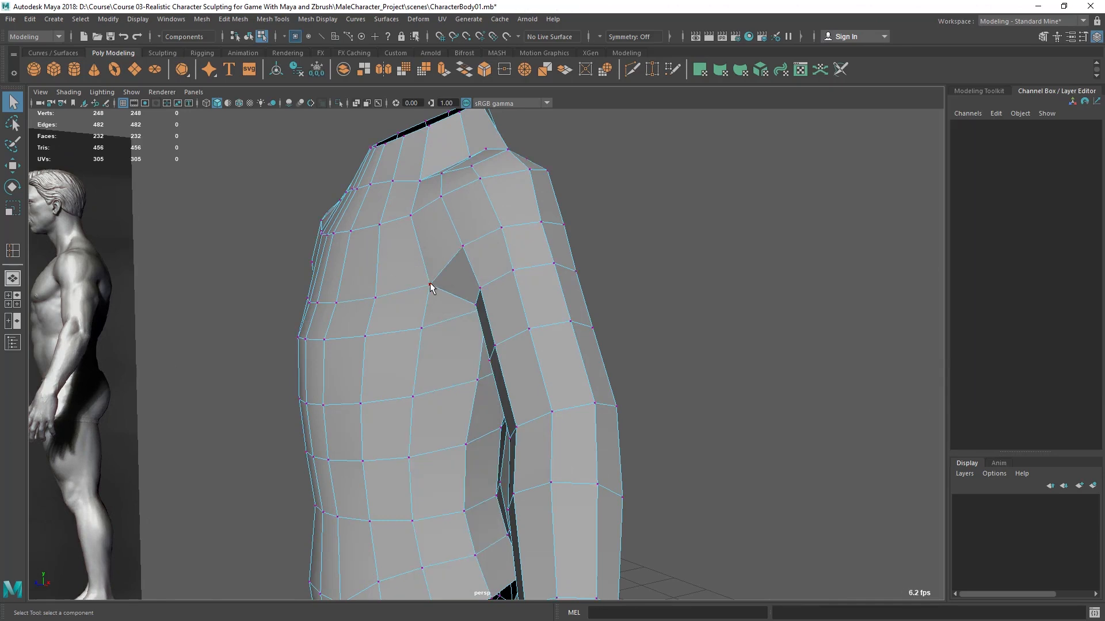
pyautogui.click(430, 285)
pyautogui.press('w')
pyautogui.keyDown('alt'); pyautogui.moveTo(466, 319); pyautogui.dragTo(441, 309); pyautogui.keyUp('alt')
pyautogui.moveTo(382, 243); pyautogui.dragTo(401, 249)
pyautogui.keyDown('alt'); pyautogui.moveTo(432, 279); pyautogui.dragTo(429, 280, button='right'); pyautogui.keyUp('alt')
pyautogui.keyDown('alt'); pyautogui.moveTo(428, 279); pyautogui.dragTo(483, 281); pyautogui.keyUp('alt')
# - Check the armpit from several angles and fine-tune the depth of its front vertex
pyautogui.keyDown('alt'); pyautogui.moveTo(587, 213); pyautogui.dragTo(291, 241); pyautogui.keyUp('alt')
pyautogui.keyDown('alt'); pyautogui.moveTo(362, 298); pyautogui.dragTo(377, 250); pyautogui.keyUp('alt')
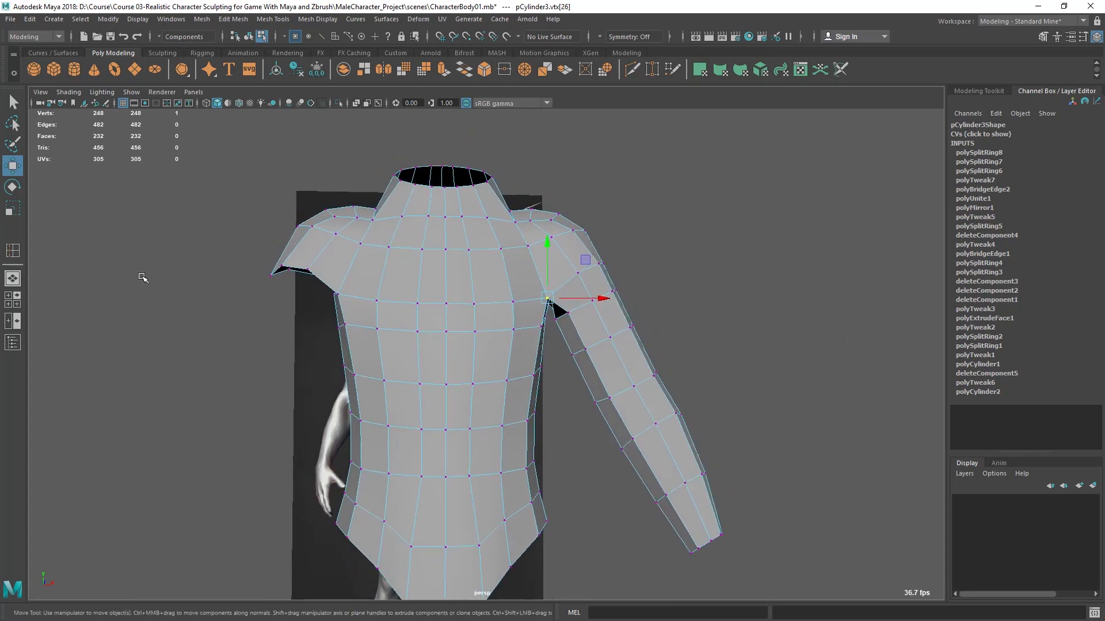
pyautogui.keyDown('alt'); pyautogui.moveTo(456, 294); pyautogui.dragTo(487, 275); pyautogui.keyUp('alt')
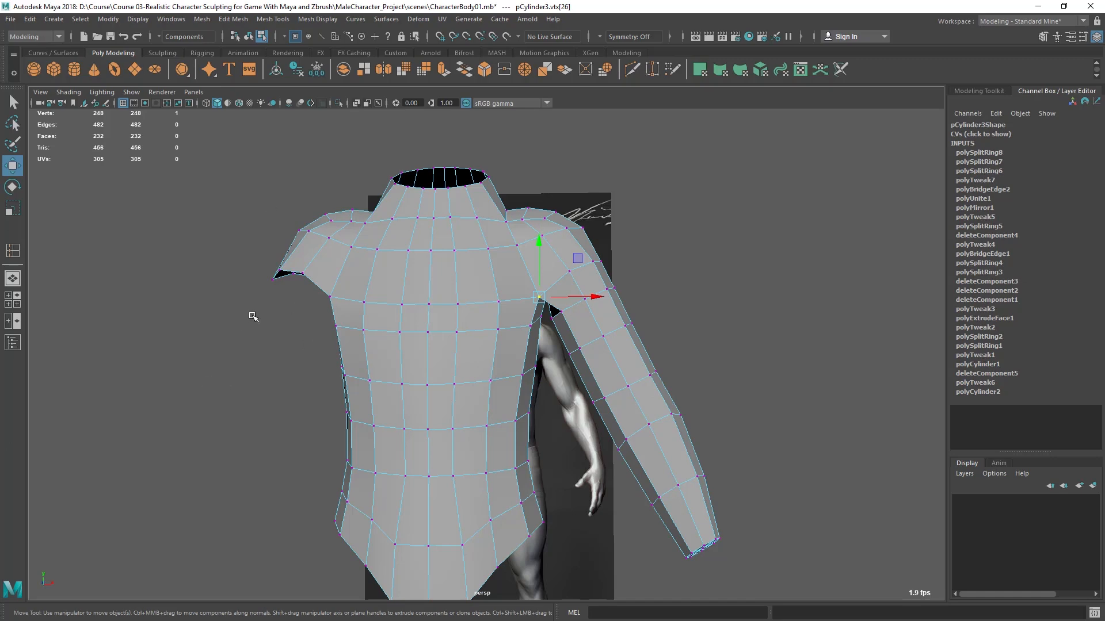
pyautogui.keyDown('alt'); pyautogui.moveTo(502, 347); pyautogui.dragTo(460, 356); pyautogui.keyUp('alt')
pyautogui.keyDown('alt'); pyautogui.moveTo(537, 416); pyautogui.dragTo(587, 431, button='right'); pyautogui.keyUp('alt')
pyautogui.keyDown('alt'); pyautogui.moveTo(576, 415); pyautogui.dragTo(460, 397); pyautogui.keyUp('alt')
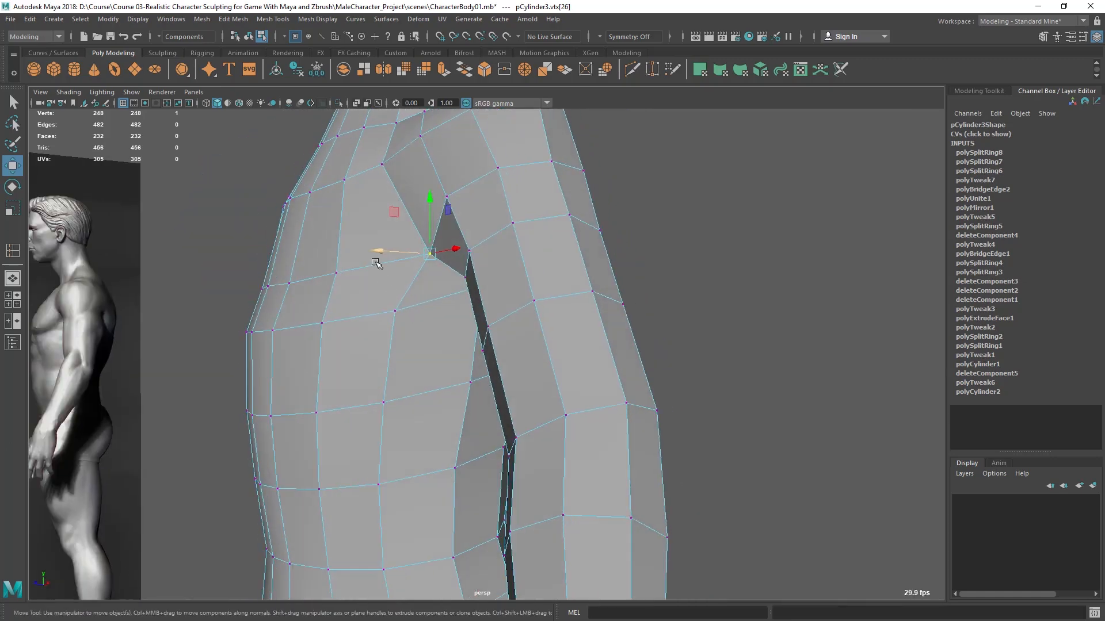
pyautogui.moveTo(378, 247)
pyautogui.mouseDown()
pyautogui.moveTo(451, 283)
pyautogui.moveTo(474, 325)
pyautogui.moveTo(433, 313)
pyautogui.moveTo(370, 266)
pyautogui.mouseUp()
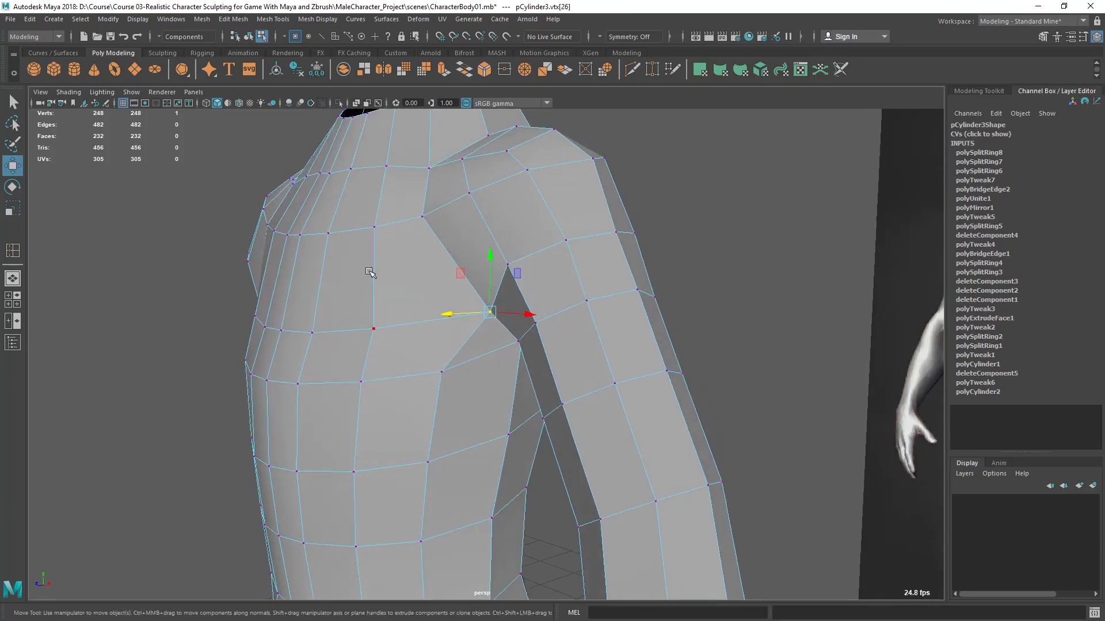
# - Insert an edge loop with edge flow across the upper chest and shoulder, between the collarbone and pectoral loops
pyautogui.press('F10')
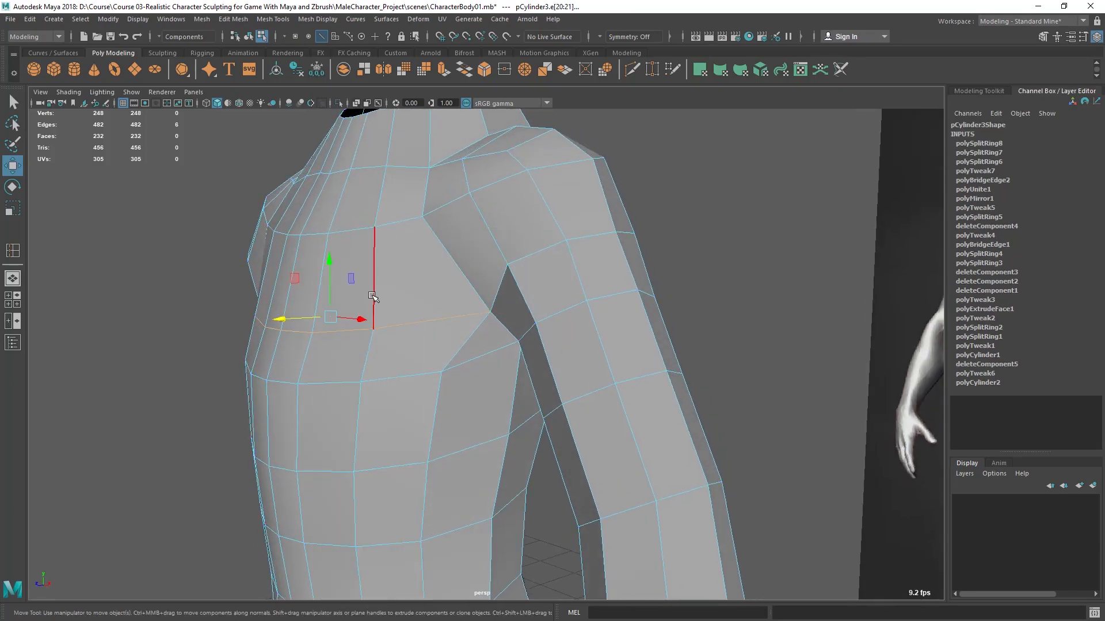
pyautogui.click(275, 21)
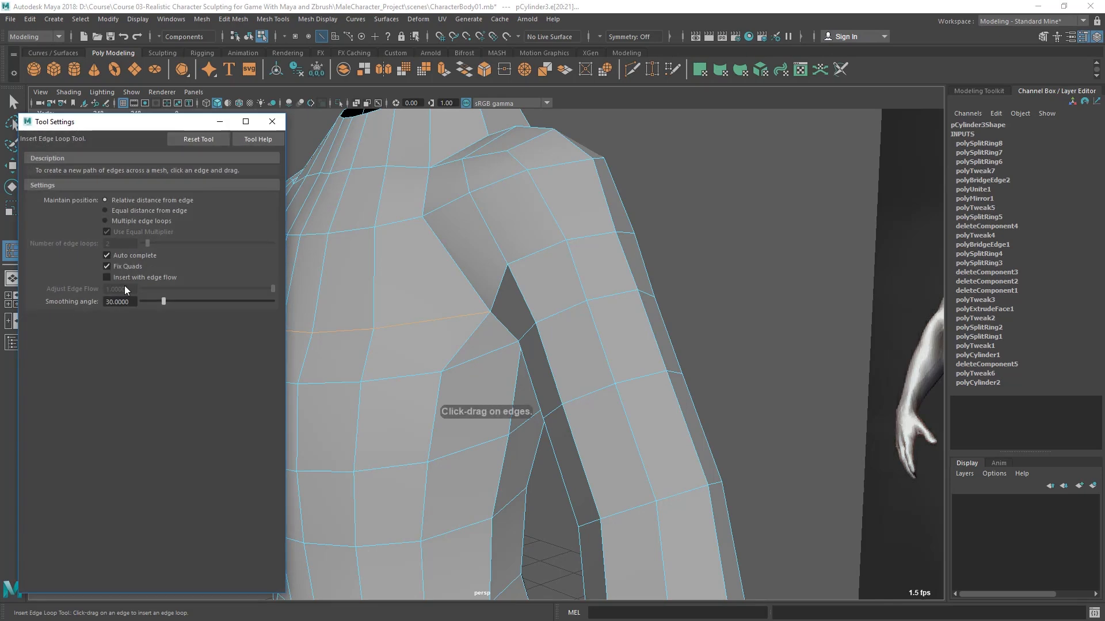
pyautogui.click(107, 277)
pyautogui.keyDown('alt'); pyautogui.moveTo(583, 259); pyautogui.dragTo(533, 311); pyautogui.keyUp('alt')
pyautogui.click(493, 283)
pyautogui.keyDown('alt'); pyautogui.moveTo(532, 310); pyautogui.dragTo(587, 312, button='middle'); pyautogui.keyUp('alt')
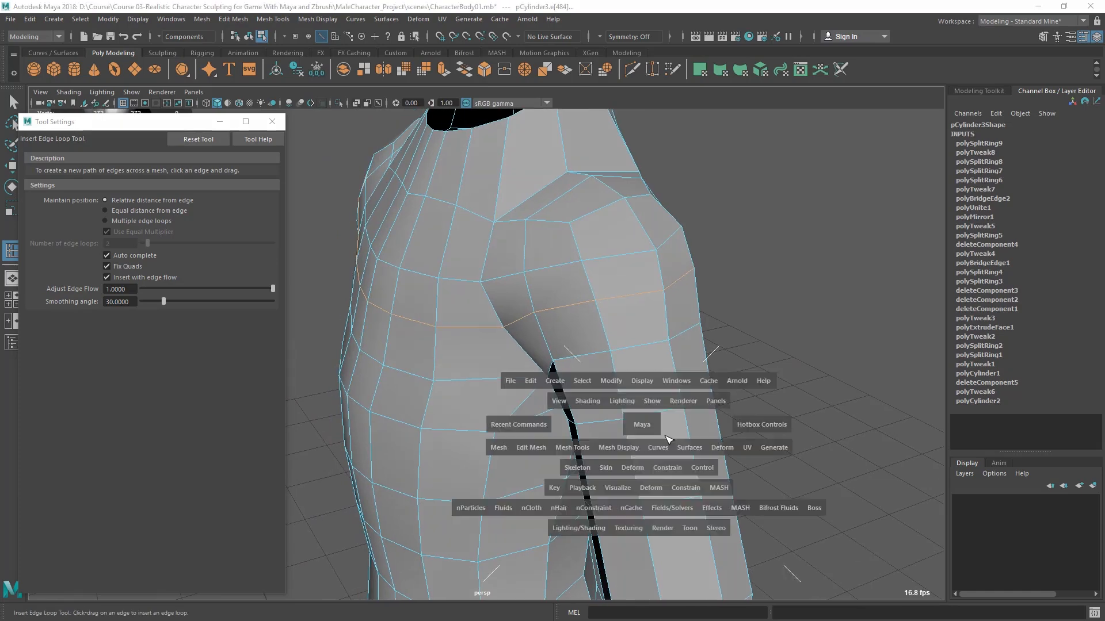
# - Move the front vertices of the new chest loop forward to the pectoral outline in the side reference
pyautogui.press('space')
pyautogui.press('space')
pyautogui.scroll(2, 571, 316)
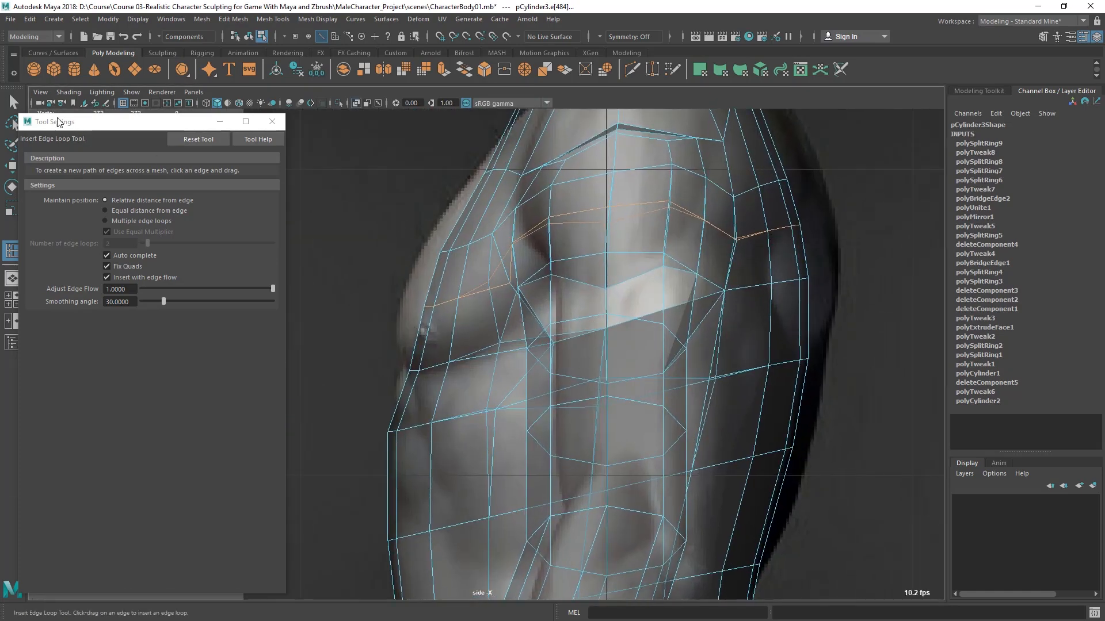
pyautogui.click(12, 103)
pyautogui.moveTo(456, 278); pyautogui.dragTo(456, 240, button='right')
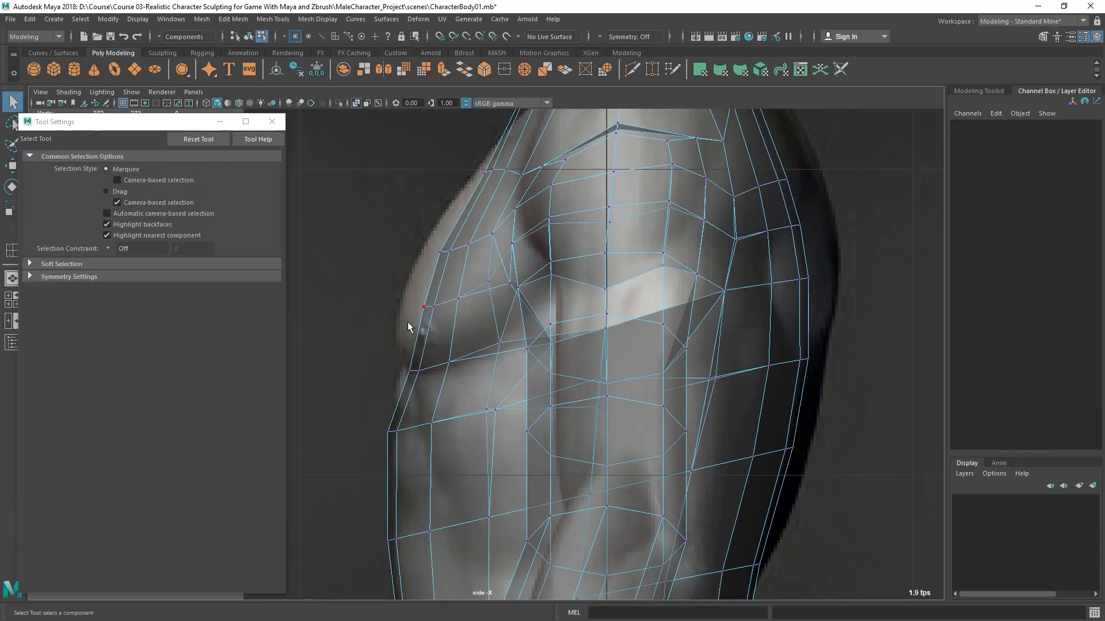
pyautogui.moveTo(485, 318); pyautogui.dragTo(485, 316)
pyautogui.press('w')
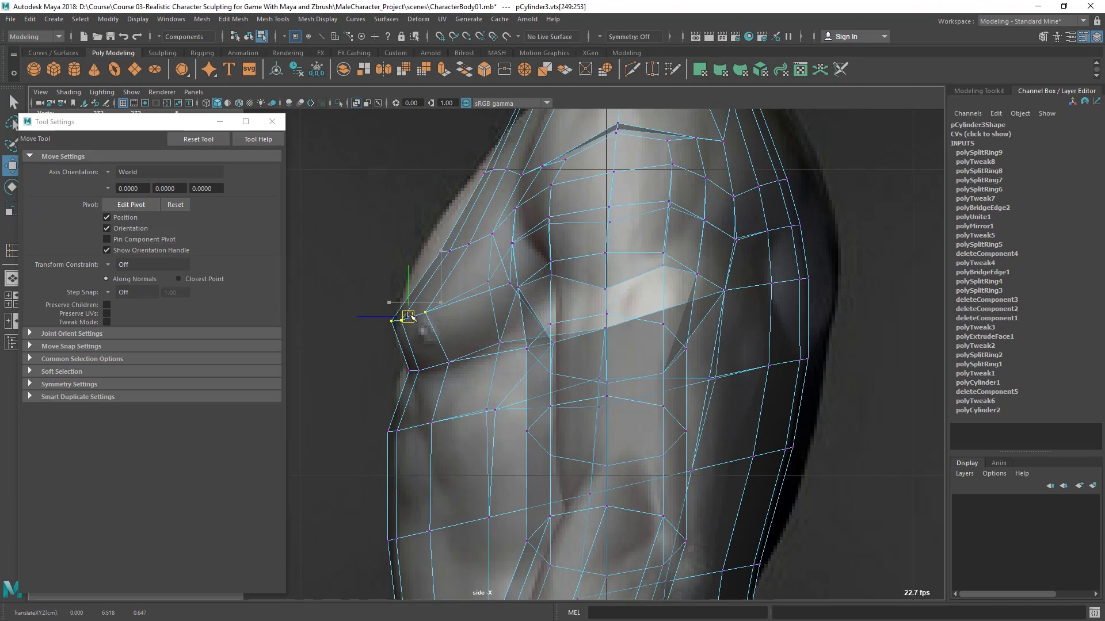
# - Move the front vertices of the upper chest and collarbone loops outward to match the side silhouette
pyautogui.moveTo(420, 218); pyautogui.dragTo(448, 244)
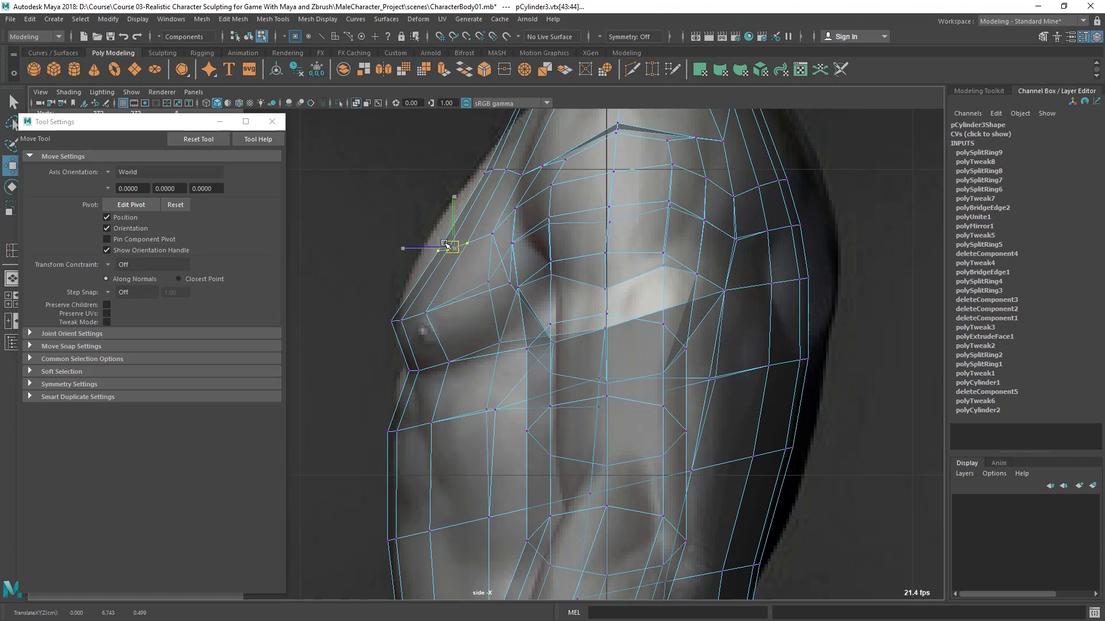
pyautogui.keyDown('alt'); pyautogui.moveTo(477, 234); pyautogui.dragTo(480, 295, button='middle'); pyautogui.keyUp('alt')
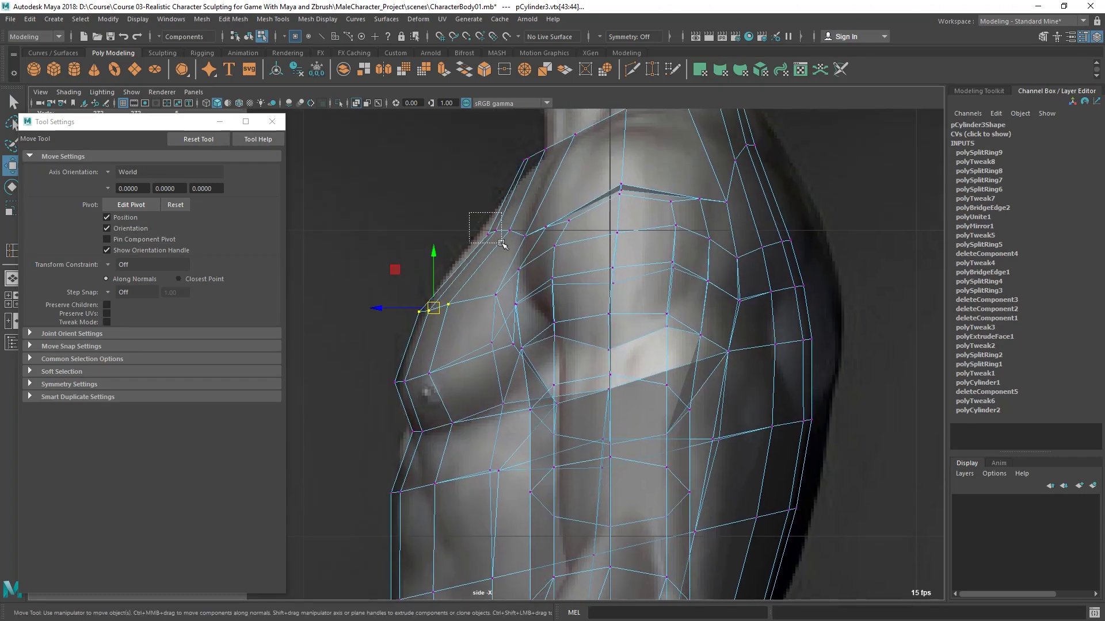
pyautogui.moveTo(512, 248); pyautogui.dragTo(488, 233)
pyautogui.keyDown('alt'); pyautogui.moveTo(512, 337); pyautogui.dragTo(510, 247, button='middle'); pyautogui.keyUp('alt')
pyautogui.keyDown('alt'); pyautogui.moveTo(511, 296); pyautogui.dragTo(517, 226, button='middle'); pyautogui.keyUp('alt')
pyautogui.keyDown('alt'); pyautogui.moveTo(518, 227); pyautogui.dragTo(499, 240, button='right'); pyautogui.keyUp('alt')
pyautogui.keyDown('alt'); pyautogui.moveTo(546, 227); pyautogui.dragTo(513, 301, button='middle'); pyautogui.keyUp('alt')
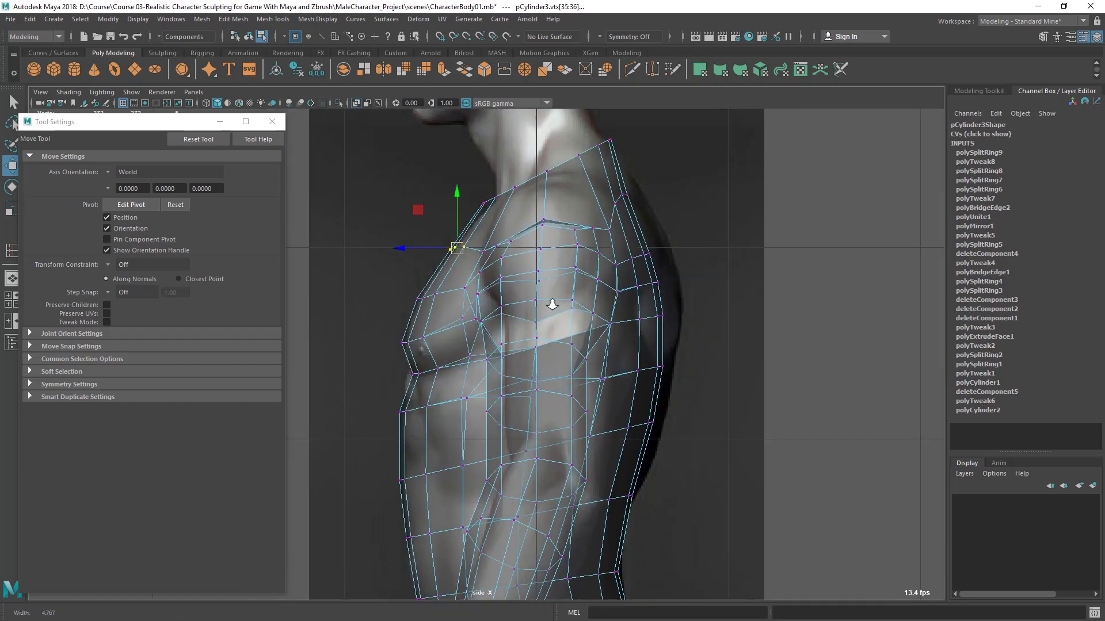
pyautogui.keyDown('alt'); pyautogui.moveTo(513, 301); pyautogui.dragTo(516, 282, button='right'); pyautogui.keyUp('alt')
pyautogui.keyDown('alt'); pyautogui.moveTo(514, 281); pyautogui.dragTo(501, 310, button='middle'); pyautogui.keyUp('alt')
pyautogui.keyDown('alt'); pyautogui.moveTo(501, 311); pyautogui.dragTo(515, 318, button='right'); pyautogui.keyUp('alt')
# - Examine the reshaped chest and shoulders from several angles, return to object mode and close the tool settings
pyautogui.keyDown('alt'); pyautogui.moveTo(631, 223); pyautogui.dragTo(645, 315, button='middle'); pyautogui.keyUp('alt')
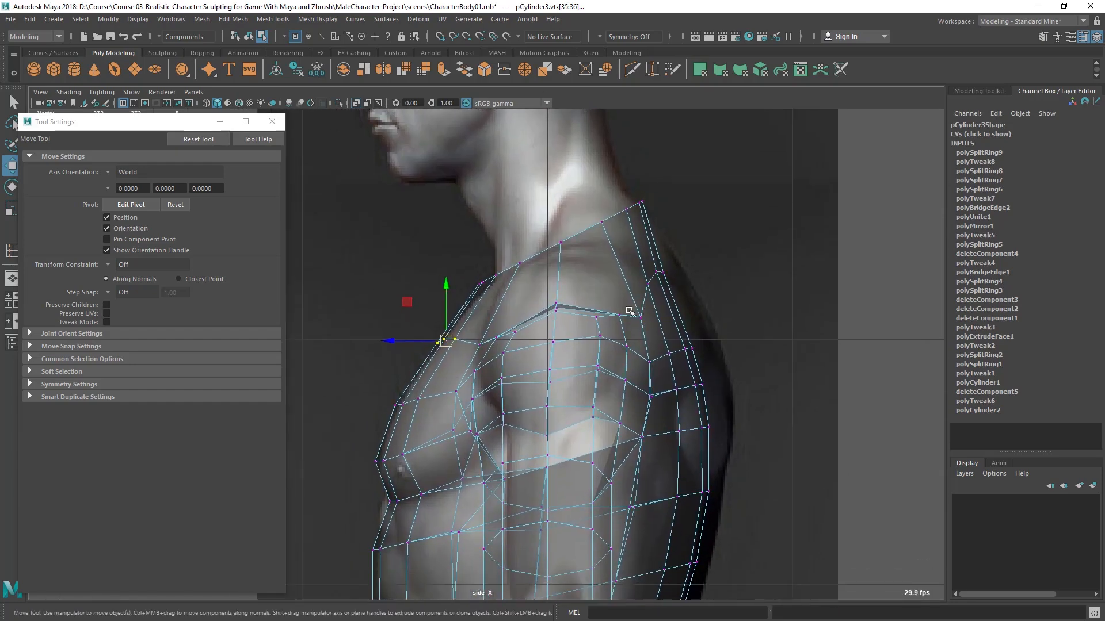
pyautogui.keyDown('alt'); pyautogui.moveTo(543, 320); pyautogui.dragTo(557, 322, button='right'); pyautogui.keyUp('alt')
pyautogui.keyDown('alt'); pyautogui.moveTo(663, 311); pyautogui.dragTo(683, 256, button='middle'); pyautogui.keyUp('alt')
pyautogui.press('space')
# - Select the neck opening's edge loop with the Scale tool active and compare its width with the front reference
pyautogui.press('space')
pyautogui.keyDown('alt'); pyautogui.moveTo(609, 309); pyautogui.dragTo(565, 343); pyautogui.keyUp('alt')
pyautogui.moveTo(556, 277); pyautogui.dragTo(614, 339)
pyautogui.keyDown('alt'); pyautogui.moveTo(613, 339); pyautogui.dragTo(576, 400); pyautogui.keyUp('alt')
pyautogui.keyDown('alt'); pyautogui.moveTo(614, 362); pyautogui.dragTo(676, 416); pyautogui.keyUp('alt')
pyautogui.moveTo(564, 458); pyautogui.dragTo(618, 421)
pyautogui.click(589, 338)
pyautogui.moveTo(609, 323); pyautogui.dragTo(541, 271)
pyautogui.press('F8')
pyautogui.click(272, 122)
pyautogui.keyDown('alt'); pyautogui.moveTo(403, 247); pyautogui.dragTo(548, 277); pyautogui.keyUp('alt')
pyautogui.press('F10')
pyautogui.doubleClick(536, 239)
pyautogui.press('r')
pyautogui.keyDown('alt'); pyautogui.moveTo(498, 214); pyautogui.dragTo(639, 301); pyautogui.keyUp('alt')
pyautogui.press('space')
pyautogui.press('space')
pyautogui.keyDown('alt'); pyautogui.moveTo(426, 247); pyautogui.dragTo(371, 417, button='middle'); pyautogui.keyUp('alt')
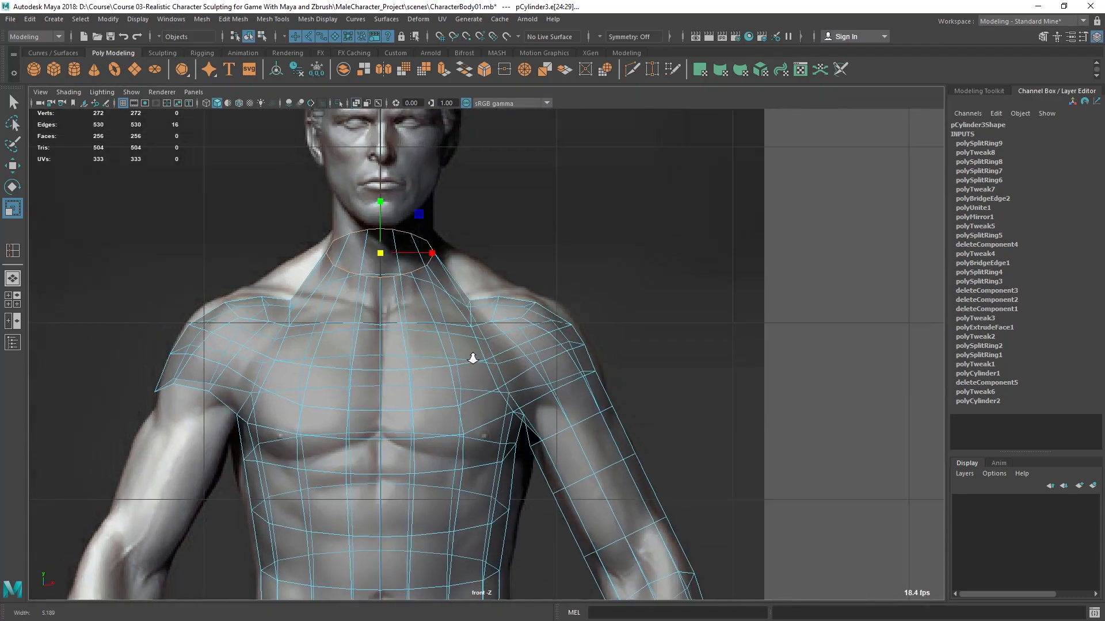
pyautogui.keyDown('alt'); pyautogui.moveTo(439, 355); pyautogui.dragTo(477, 317, button='right'); pyautogui.keyUp('alt')
pyautogui.keyDown('alt'); pyautogui.moveTo(417, 252); pyautogui.dragTo(423, 270, button='middle'); pyautogui.keyUp('alt')
pyautogui.keyDown('alt'); pyautogui.moveTo(438, 234); pyautogui.dragTo(449, 259, button='right'); pyautogui.keyUp('alt')
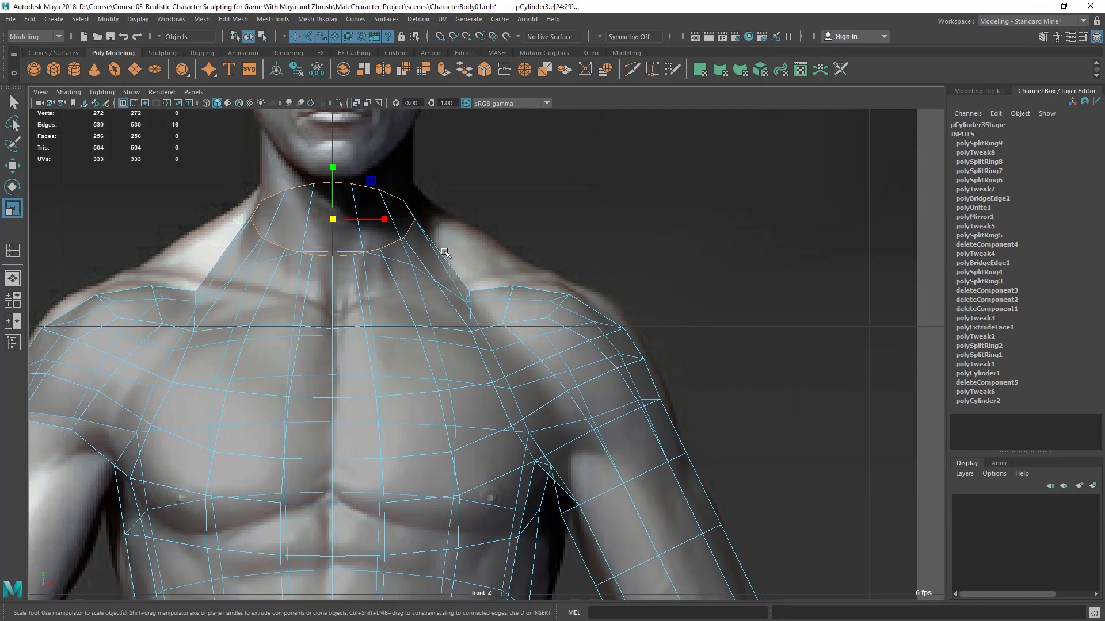
pyautogui.keyDown('alt'); pyautogui.moveTo(441, 223); pyautogui.dragTo(472, 236, button='middle'); pyautogui.keyUp('alt')
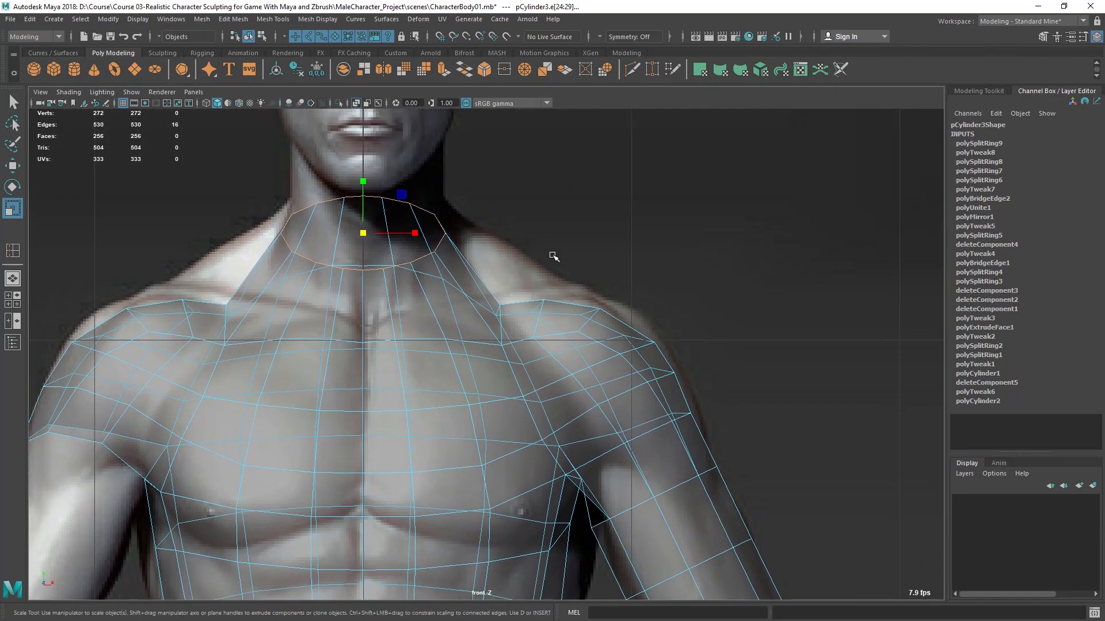
pyautogui.moveTo(516, 270); pyautogui.dragTo(480, 300, button='right')
pyautogui.moveTo(493, 317); pyautogui.dragTo(494, 316)
# - Raise the vertex where the neck meets the shoulder to the trapezius outline in the front reference
pyautogui.press('w')
pyautogui.click(506, 305)
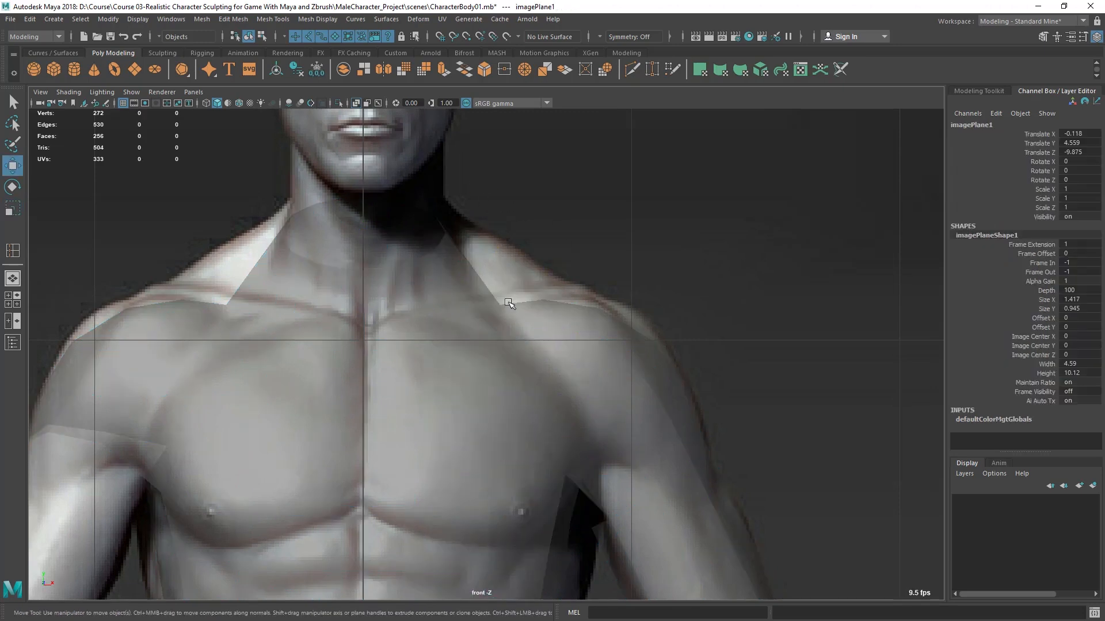
pyautogui.click(465, 316)
pyautogui.moveTo(464, 278); pyautogui.dragTo(397, 278, button='right')
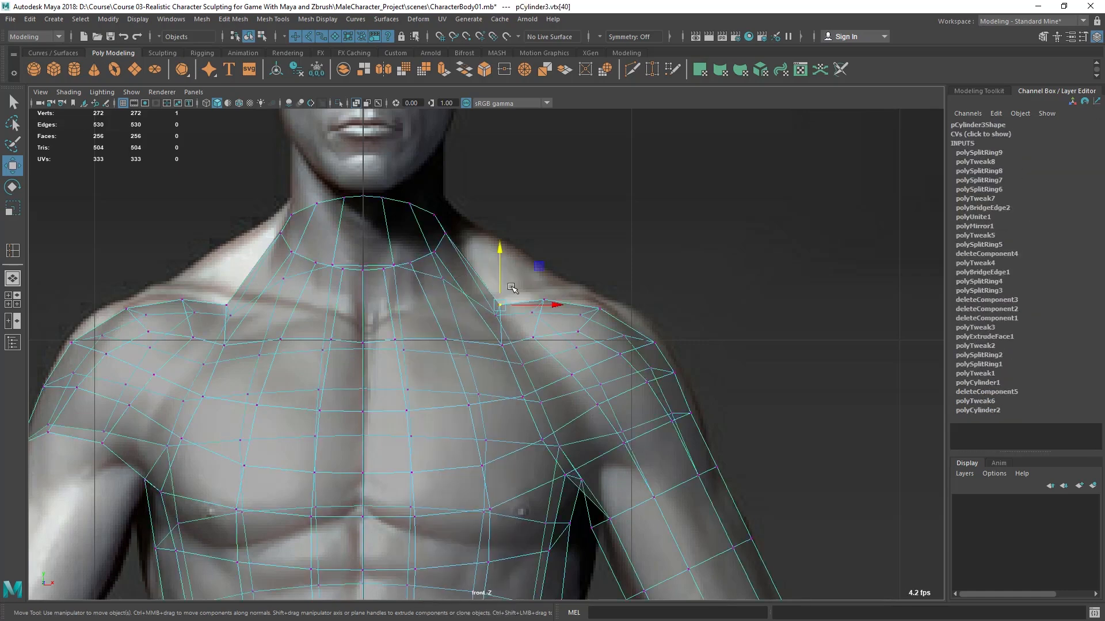
pyautogui.moveTo(505, 299); pyautogui.dragTo(551, 291)
pyautogui.scroll(1, 535, 313)
pyautogui.keyDown('alt'); pyautogui.moveTo(535, 313); pyautogui.dragTo(531, 332, button='middle'); pyautogui.keyUp('alt')
pyautogui.scroll(1, 464, 371)
pyautogui.keyDown('alt'); pyautogui.moveTo(463, 371); pyautogui.dragTo(587, 288, button='middle'); pyautogui.keyUp('alt')
# - Reposition the vertices around the neck and shoulder junction in perspective to smooth the trapezius area
pyautogui.press('space')
pyautogui.press('space')
pyautogui.keyDown('alt'); pyautogui.moveTo(637, 309); pyautogui.dragTo(429, 322); pyautogui.keyUp('alt')
pyautogui.moveTo(348, 293); pyautogui.dragTo(348, 293)
pyautogui.moveTo(335, 233); pyautogui.dragTo(337, 226)
pyautogui.keyDown('alt'); pyautogui.moveTo(349, 268); pyautogui.dragTo(610, 284); pyautogui.keyUp('alt')
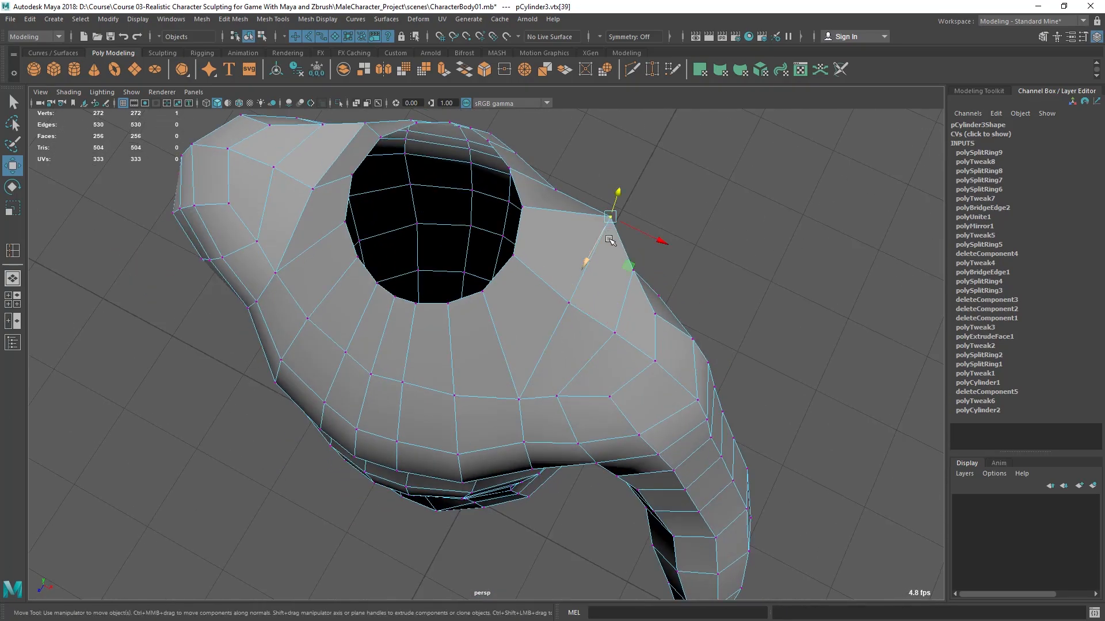
pyautogui.moveTo(590, 256); pyautogui.dragTo(578, 282, button='middle')
pyautogui.keyDown('alt'); pyautogui.moveTo(721, 299); pyautogui.dragTo(403, 305); pyautogui.keyUp('alt')
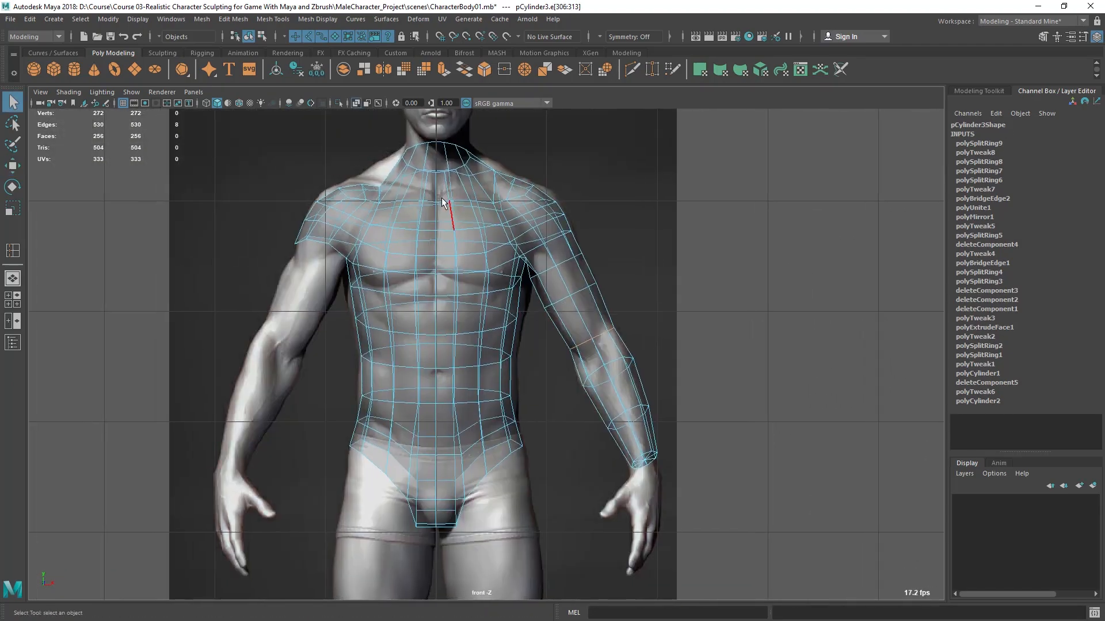
pyautogui.moveTo(422, 201); pyautogui.dragTo(422, 227, button='right')
# - Delete the faces of the armless half of the torso in the front view
pyautogui.moveTo(240, 134); pyautogui.dragTo(427, 543)
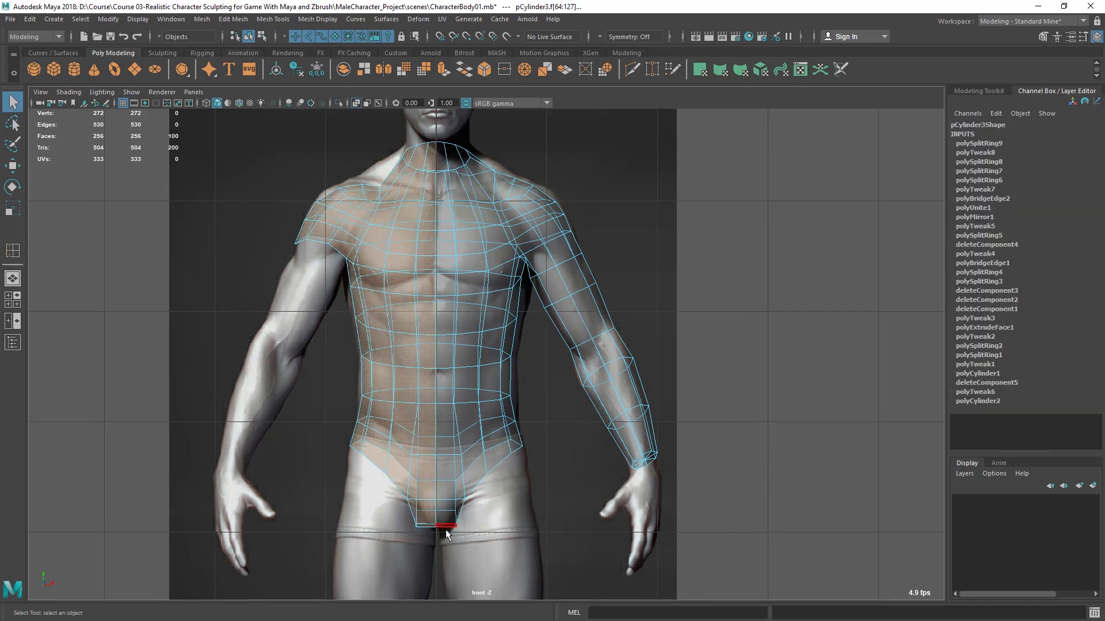
pyautogui.press('Delete')
pyautogui.scroll(3, 537, 429)
pyautogui.scroll(1, 537, 429)
# - Select the vertices along the torso's open center edge and inspect their alignment with the vertical axis
pyautogui.keyDown('alt'); pyautogui.moveTo(279, 121); pyautogui.dragTo(296, 217, button='middle'); pyautogui.keyUp('alt')
pyautogui.scroll(2, 297, 217)
pyautogui.moveTo(464, 187); pyautogui.dragTo(410, 180, button='right')
pyautogui.keyDown('alt'); pyautogui.moveTo(401, 143); pyautogui.dragTo(413, 214, button='middle'); pyautogui.keyUp('alt')
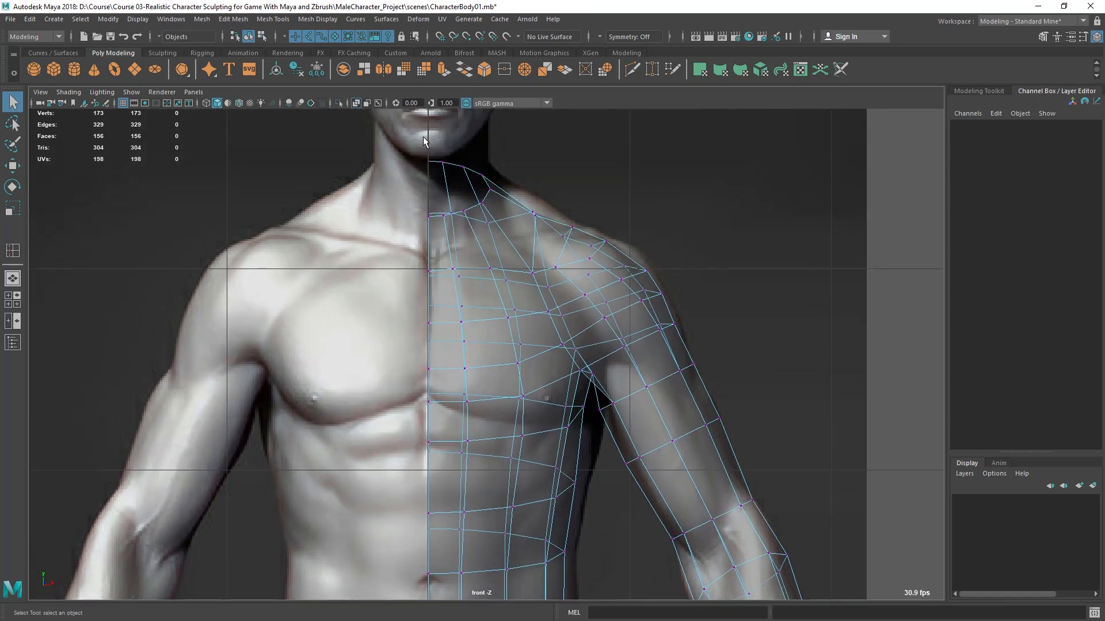
pyautogui.moveTo(428, 443); pyautogui.dragTo(435, 554)
pyautogui.scroll(-4, 409, 260)
pyautogui.scroll(-6, 441, 212)
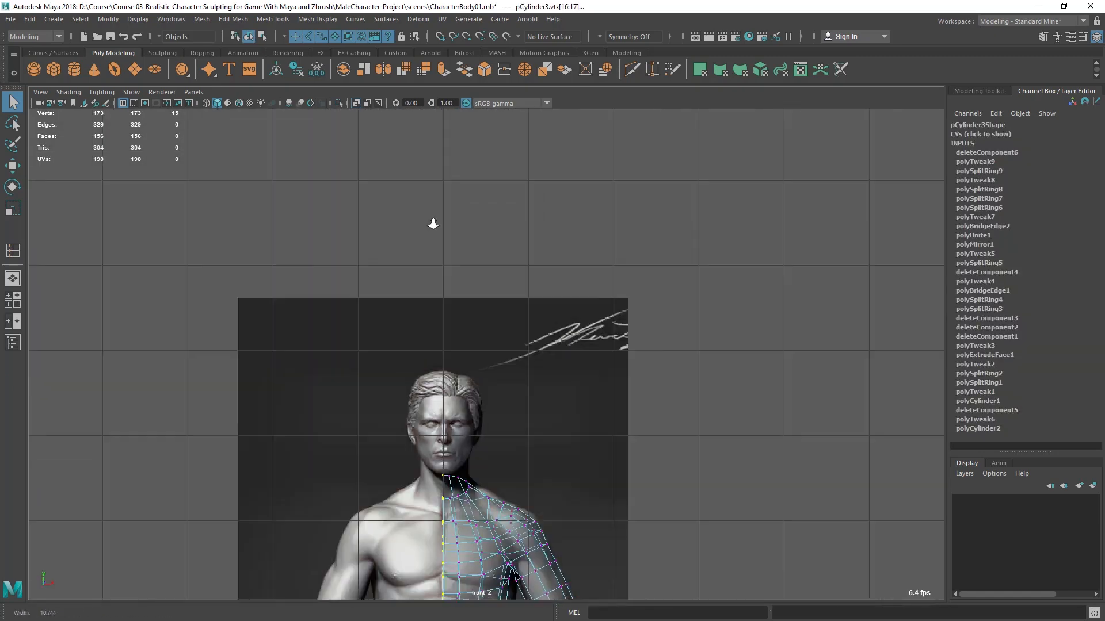
pyautogui.keyDown('alt'); pyautogui.moveTo(516, 474); pyautogui.dragTo(541, 256, button='middle'); pyautogui.keyUp('alt')
pyautogui.keyDown('alt'); pyautogui.moveTo(609, 220); pyautogui.dragTo(577, 322, button='middle'); pyautogui.keyUp('alt')
pyautogui.keyDown('alt'); pyautogui.moveTo(577, 322); pyautogui.dragTo(780, 423, button='right'); pyautogui.keyUp('alt')
pyautogui.keyDown('alt'); pyautogui.moveTo(523, 375); pyautogui.dragTo(524, 371, button='middle'); pyautogui.keyUp('alt')
pyautogui.scroll(8, 438, 346)
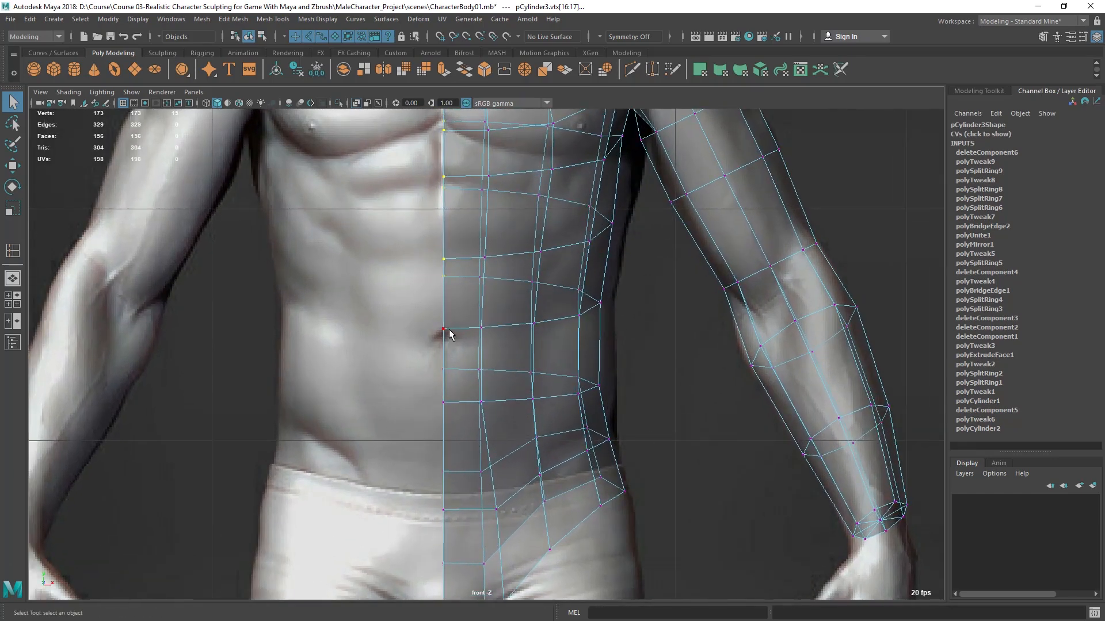
# - Nudge the center-edge vertex at the navel slightly sideways and return the mesh to object mode
pyautogui.click(449, 329)
pyautogui.scroll(2, 448, 329)
pyautogui.press('w')
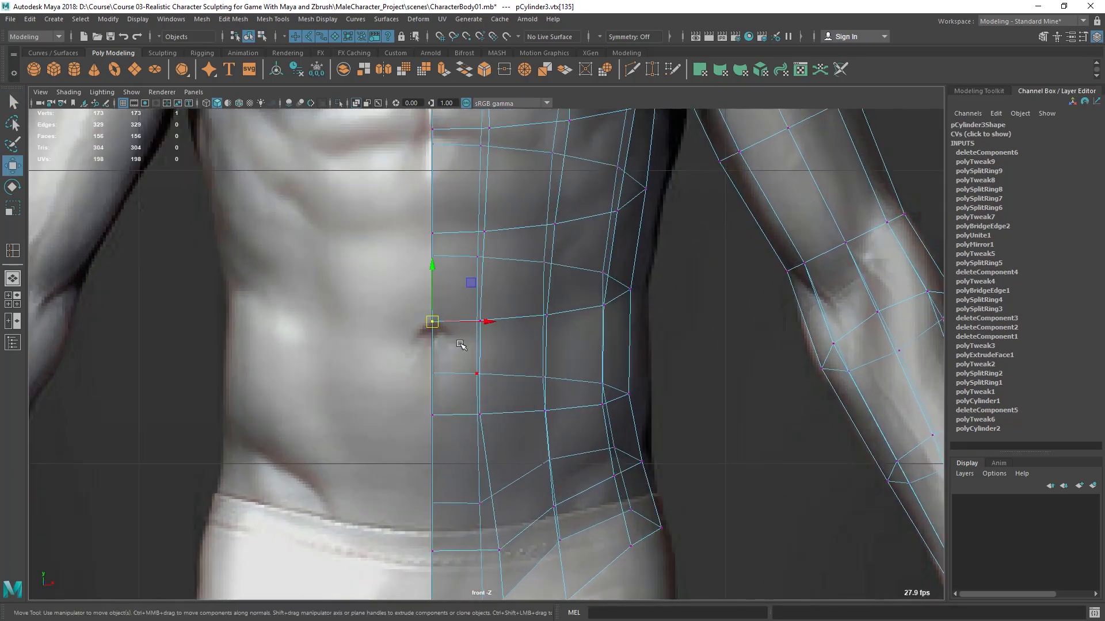
pyautogui.press('q')
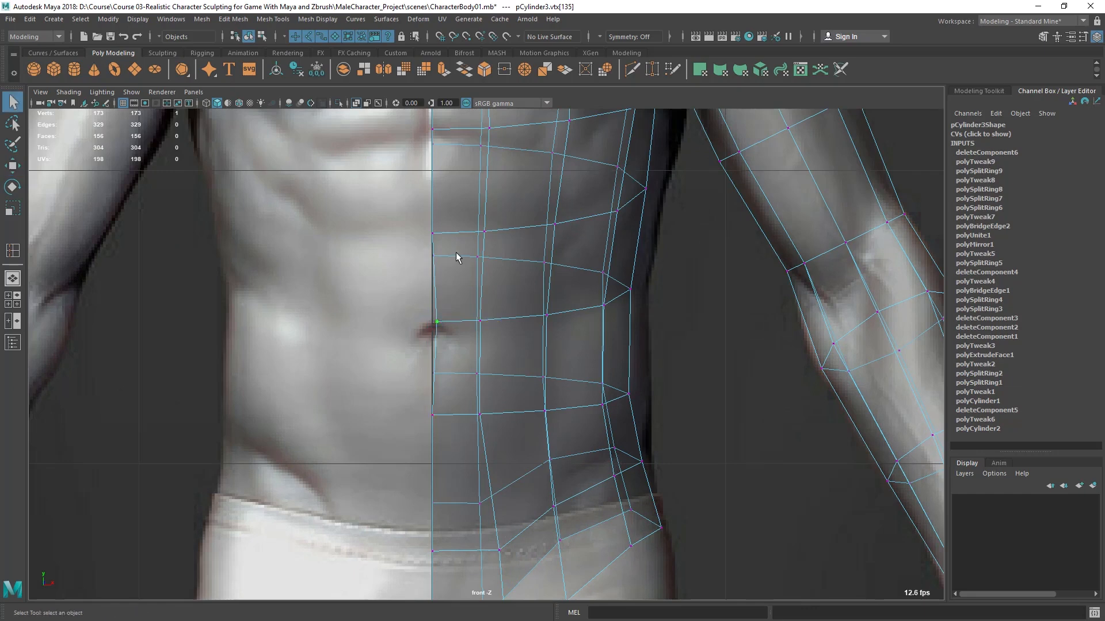
pyautogui.moveTo(455, 284); pyautogui.dragTo(561, 191, button='right')
pyautogui.scroll(-5, 493, 354)
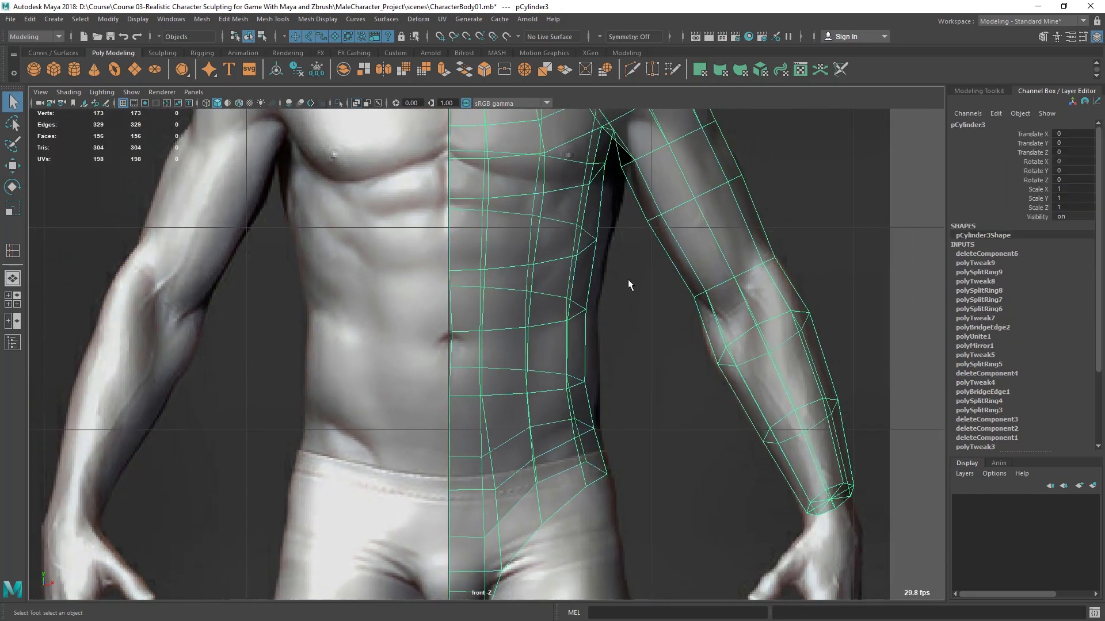
# - Mirror the half torso across the world X axis and check the resulting back and neck opening in perspective
pyautogui.press('space')
pyautogui.press('space')
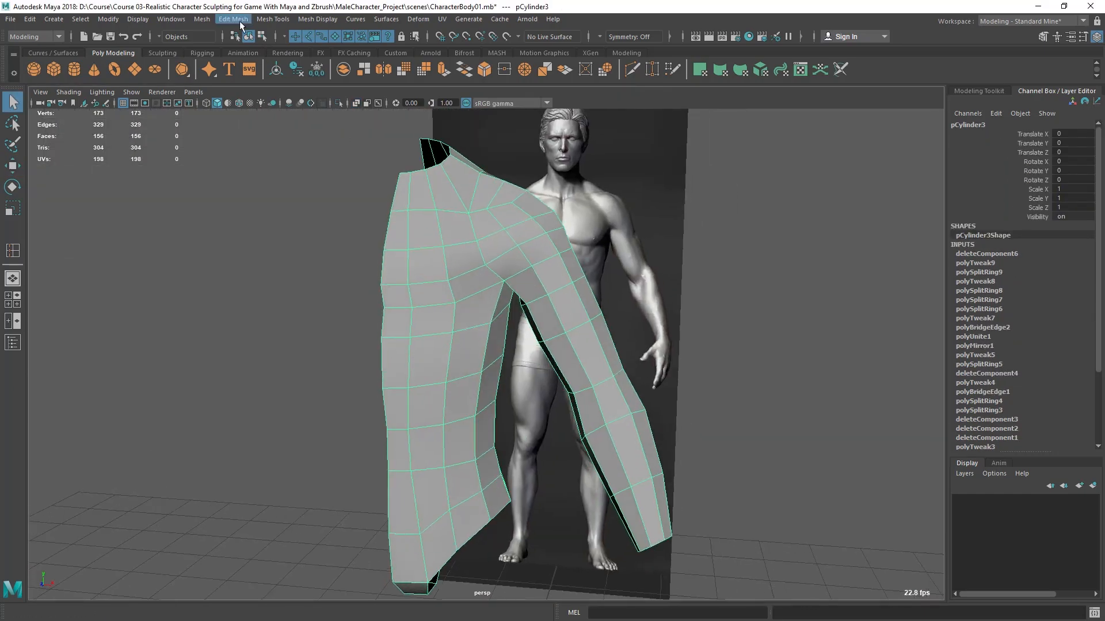
pyautogui.click(200, 19)
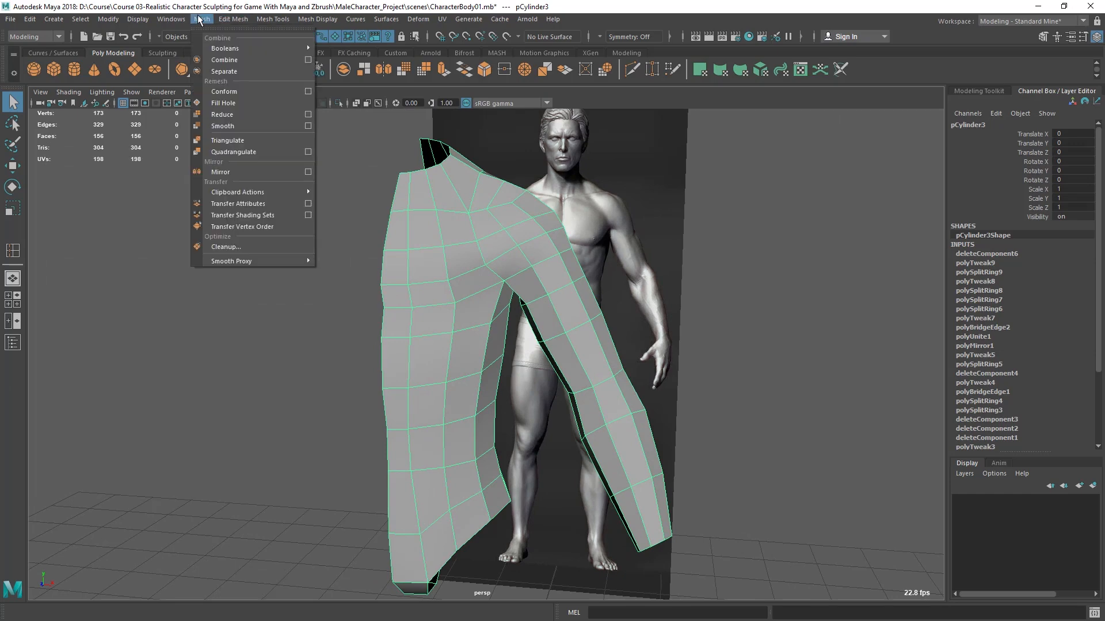
pyautogui.click(221, 172)
pyautogui.keyDown('alt'); pyautogui.moveTo(610, 438); pyautogui.dragTo(365, 273); pyautogui.keyUp('alt')
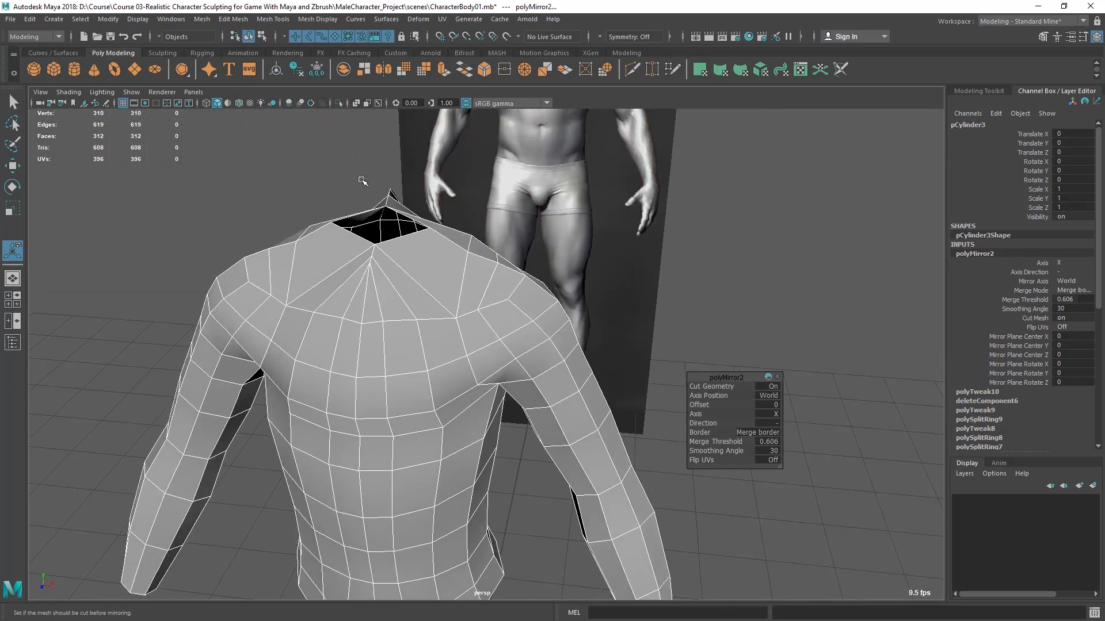
pyautogui.keyDown('alt'); pyautogui.moveTo(368, 201); pyautogui.dragTo(574, 242); pyautogui.keyUp('alt')
pyautogui.keyDown('alt'); pyautogui.moveTo(486, 284); pyautogui.dragTo(409, 283); pyautogui.keyUp('alt')
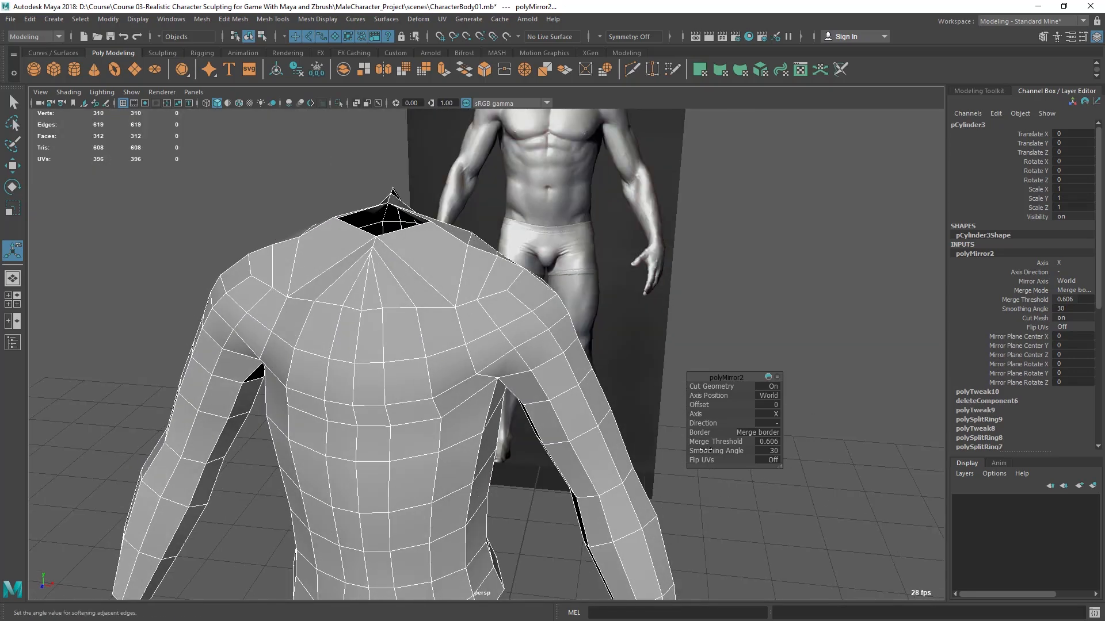
# - Set the mirror's merge threshold to 0.001 and check the neck opening and upper back
pyautogui.click(765, 443)
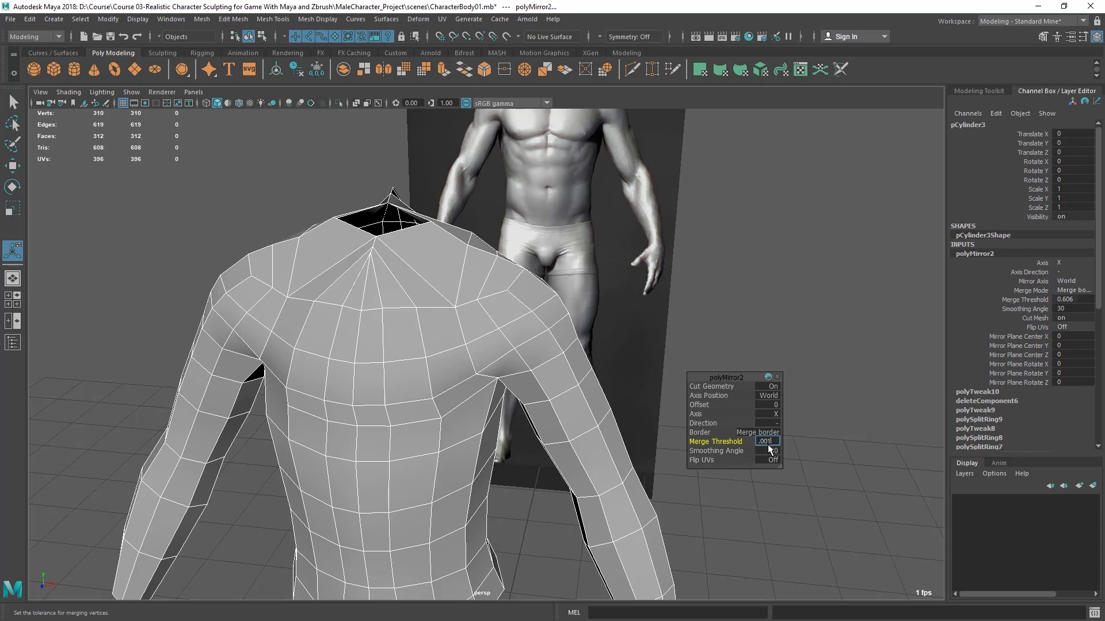
pyautogui.press('Return')
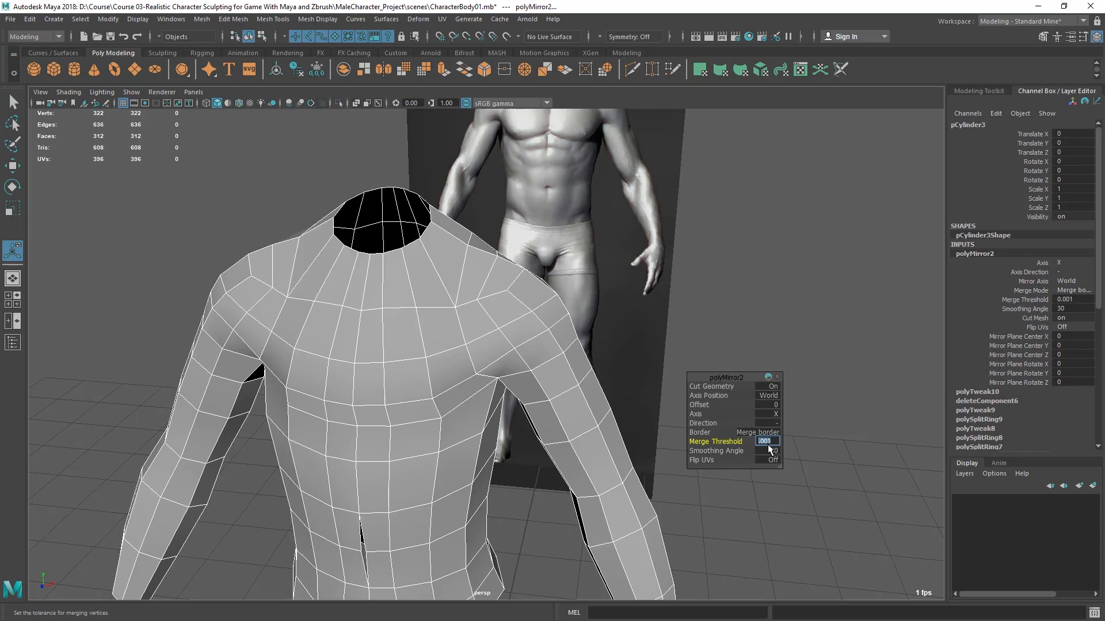
pyautogui.keyDown('alt'); pyautogui.moveTo(339, 388); pyautogui.dragTo(261, 397); pyautogui.keyUp('alt')
pyautogui.keyDown('alt'); pyautogui.moveTo(262, 397); pyautogui.dragTo(451, 523, button='right'); pyautogui.keyUp('alt')
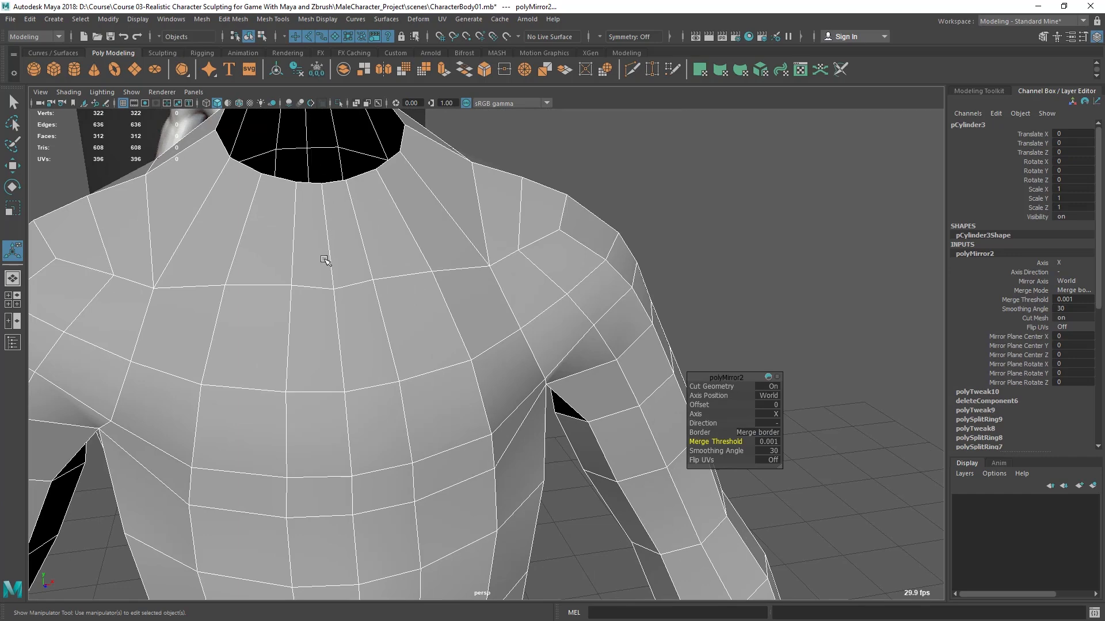
# - Check the mirrored torso against the front reference and move the mirror options clear of the mesh in perspective
pyautogui.press('space')
pyautogui.press('space')
pyautogui.keyDown('alt'); pyautogui.moveTo(271, 368); pyautogui.dragTo(382, 345, button='right'); pyautogui.keyUp('alt')
pyautogui.keyDown('alt'); pyautogui.moveTo(382, 345); pyautogui.dragTo(368, 518, button='middle'); pyautogui.keyUp('alt')
pyautogui.keyDown('alt'); pyautogui.moveTo(368, 518); pyautogui.dragTo(492, 437, button='right'); pyautogui.keyUp('alt')
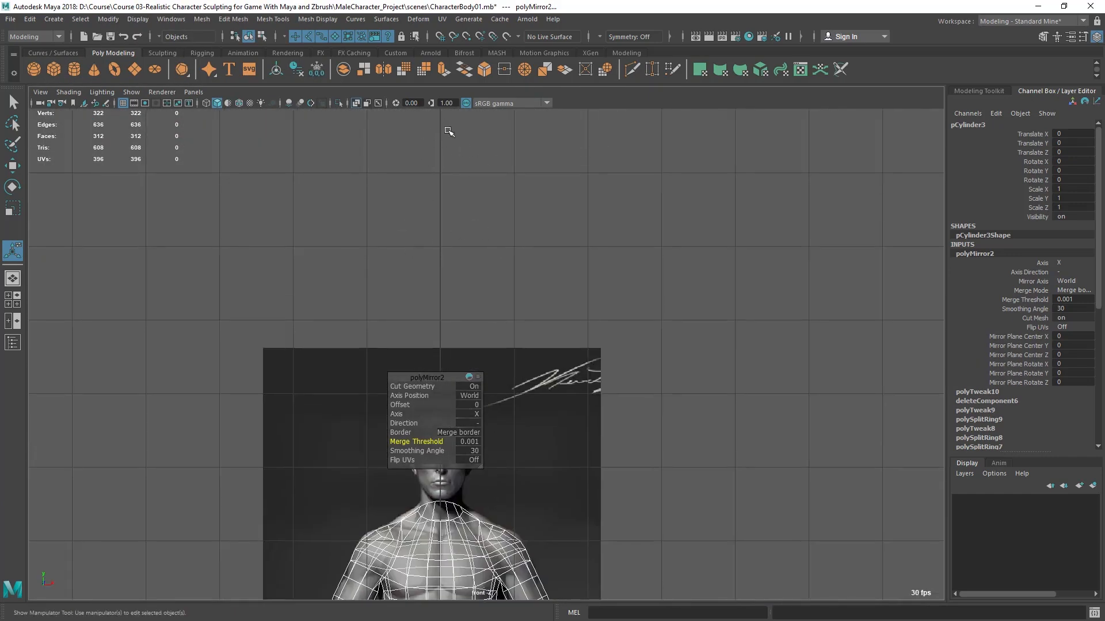
pyautogui.press('space')
pyautogui.press('space')
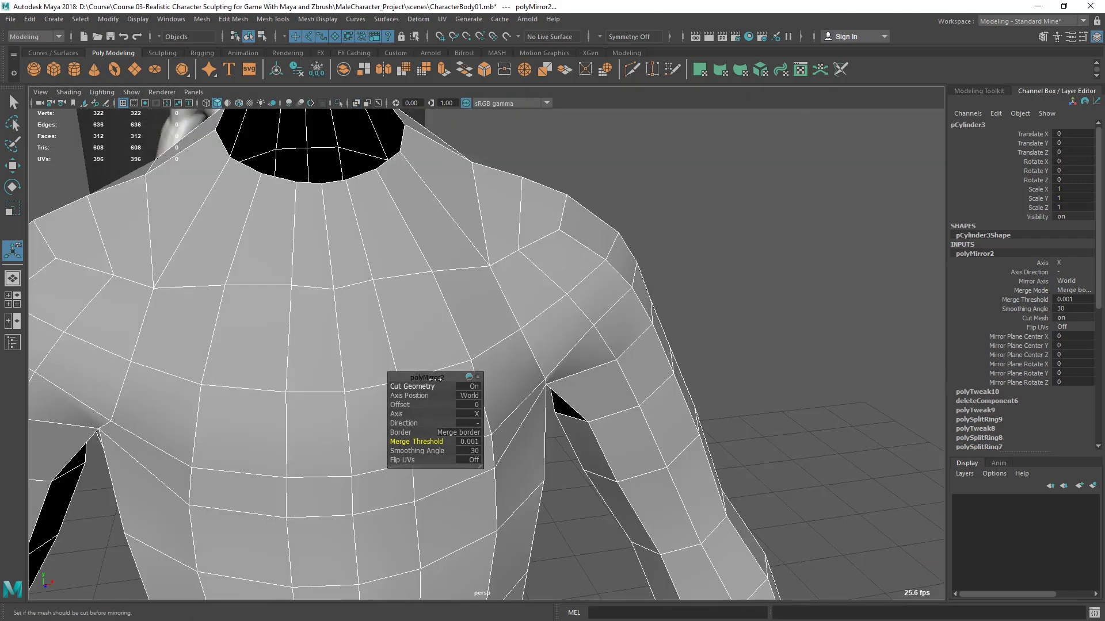
pyautogui.moveTo(439, 378); pyautogui.dragTo(834, 251)
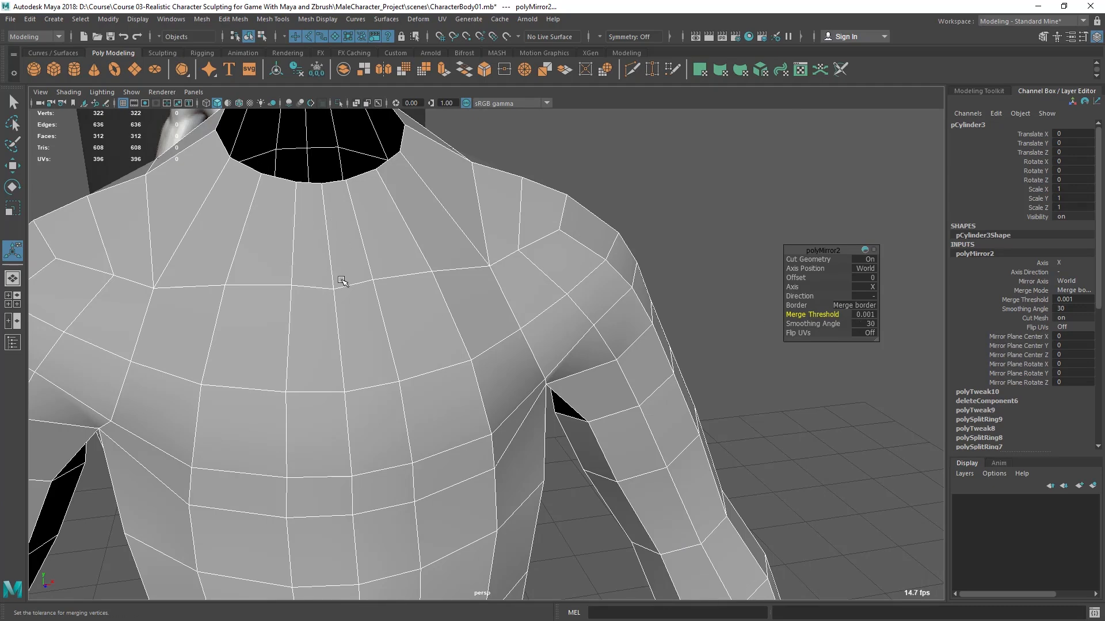
# - Examine the mirrored torso's center seam from the chest down to the waist, and undo the mirror
pyautogui.keyDown('alt'); pyautogui.moveTo(340, 298); pyautogui.dragTo(318, 281); pyautogui.keyUp('alt')
pyautogui.keyDown('alt'); pyautogui.moveTo(317, 282); pyautogui.dragTo(351, 288, button='right'); pyautogui.keyUp('alt')
pyautogui.keyDown('alt'); pyautogui.moveTo(350, 287); pyautogui.dragTo(380, 305); pyautogui.keyUp('alt')
pyautogui.keyDown('alt'); pyautogui.moveTo(380, 306); pyautogui.dragTo(409, 236, button='middle'); pyautogui.keyUp('alt')
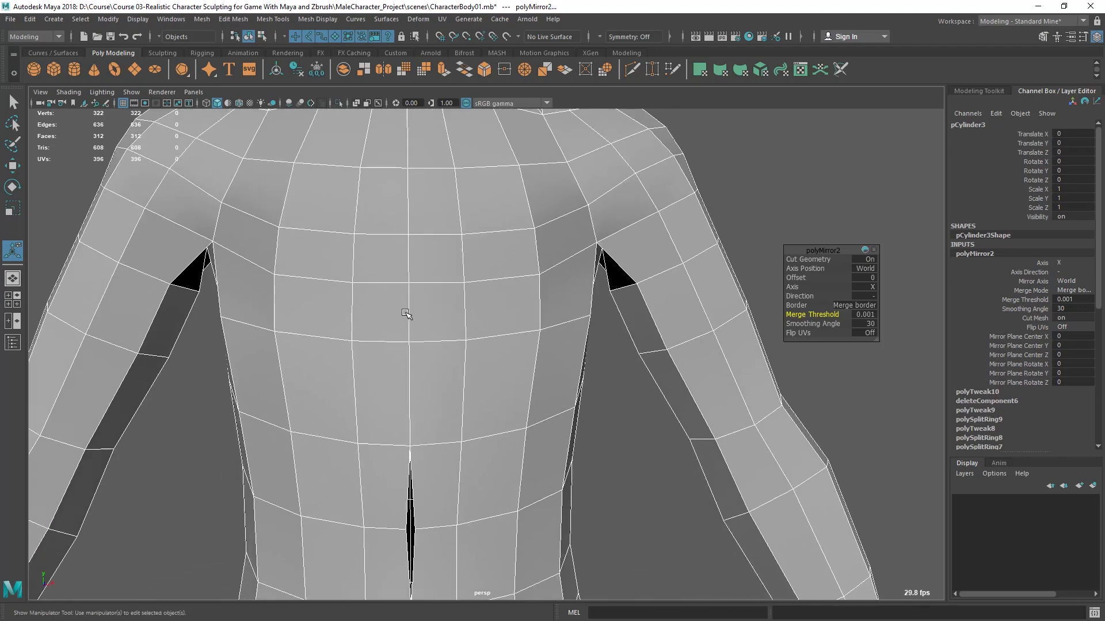
pyautogui.keyDown('alt'); pyautogui.moveTo(403, 364); pyautogui.dragTo(402, 278, button='middle'); pyautogui.keyUp('alt')
pyautogui.keyDown('alt'); pyautogui.moveTo(403, 278); pyautogui.dragTo(426, 380, button='right'); pyautogui.keyUp('alt')
pyautogui.moveTo(426, 380)
pyautogui.keyDown('alt'); pyautogui.mouseDown()
pyautogui.moveTo(424, 409)
pyautogui.moveTo(433, 365)
pyautogui.mouseUp(); pyautogui.keyUp('alt')
pyautogui.keyDown('alt'); pyautogui.moveTo(434, 365); pyautogui.dragTo(419, 353, button='right'); pyautogui.keyUp('alt')
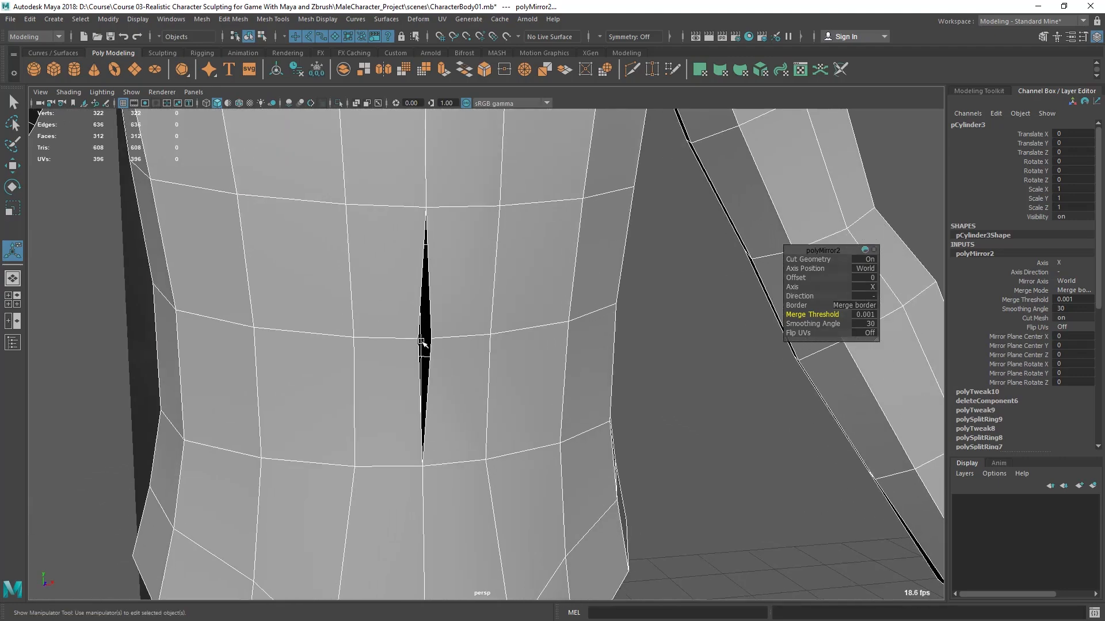
pyautogui.keyDown('alt'); pyautogui.moveTo(345, 352); pyautogui.dragTo(401, 277); pyautogui.keyUp('alt')
pyautogui.keyDown('alt'); pyautogui.moveTo(401, 277); pyautogui.dragTo(503, 264, button='right'); pyautogui.keyUp('alt')
pyautogui.keyDown('alt'); pyautogui.moveTo(503, 264); pyautogui.dragTo(354, 273); pyautogui.keyUp('alt')
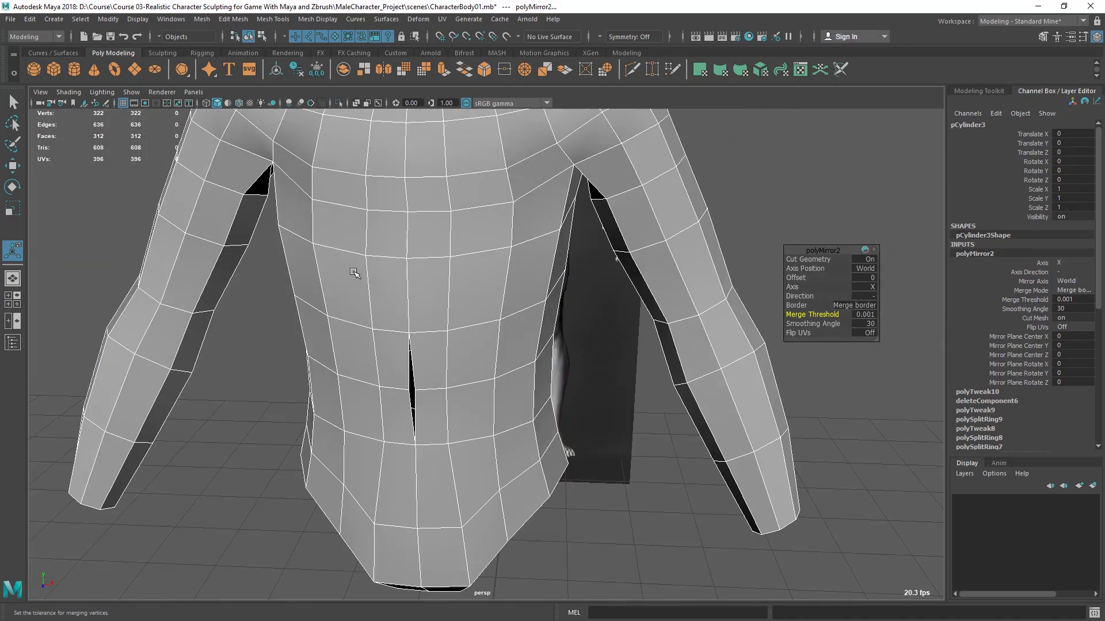
pyautogui.hotkey('ctrl', 'z')
pyautogui.hotkey('ctrl', 'z')
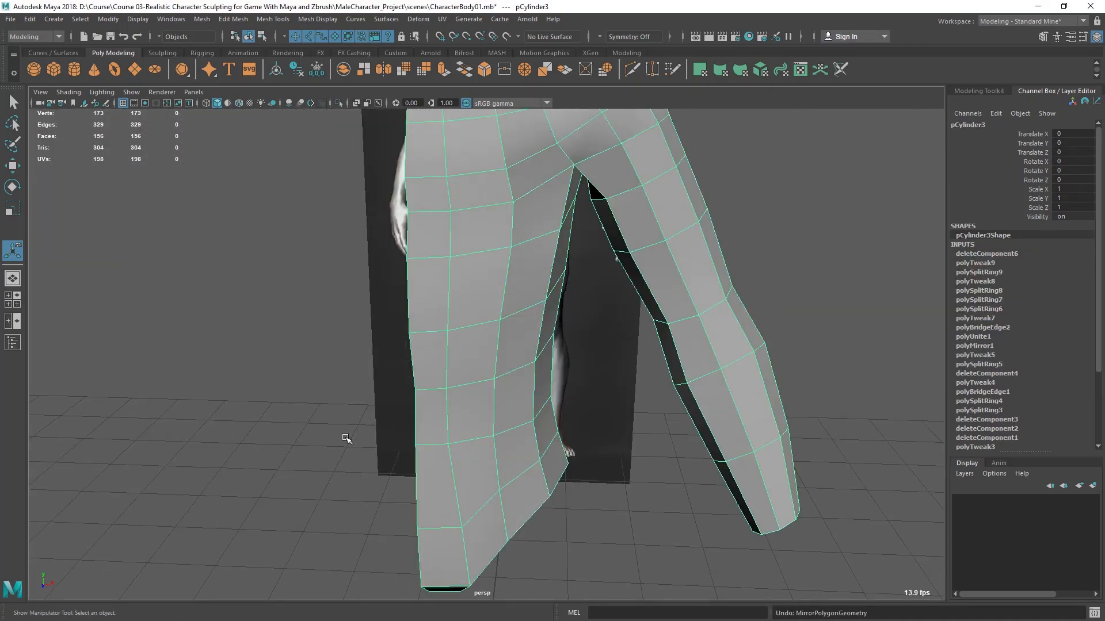
# - Select all vertices along the half torso's open center edge in the front view, from neck to crotch
pyautogui.press('space')
pyautogui.press('space')
pyautogui.keyDown('alt'); pyautogui.moveTo(438, 420); pyautogui.dragTo(434, 130, button='middle'); pyautogui.keyUp('alt')
pyautogui.keyDown('alt'); pyautogui.moveTo(434, 130); pyautogui.dragTo(459, 385, button='right'); pyautogui.keyUp('alt')
pyautogui.moveTo(436, 198); pyautogui.dragTo(413, 211, button='right')
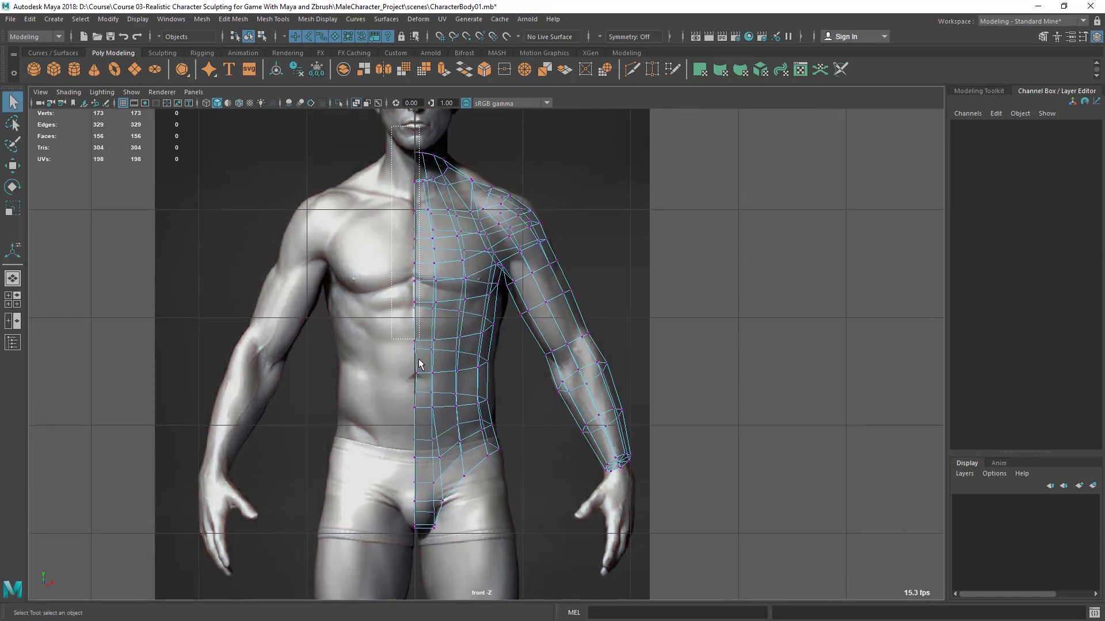
pyautogui.moveTo(412, 472); pyautogui.dragTo(418, 542)
pyautogui.scroll(5, 421, 461)
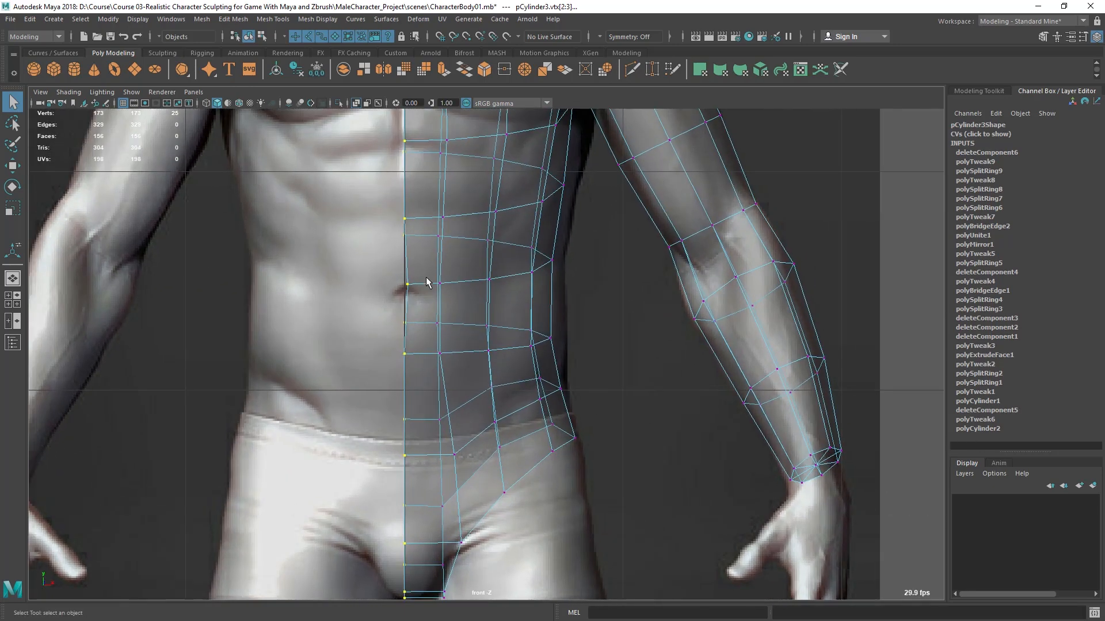
# - Examine the selected center-edge vertices against the vertical axis in the front and perspective views
pyautogui.keyDown('alt'); pyautogui.moveTo(488, 229); pyautogui.dragTo(459, 317, button='middle'); pyautogui.keyUp('alt')
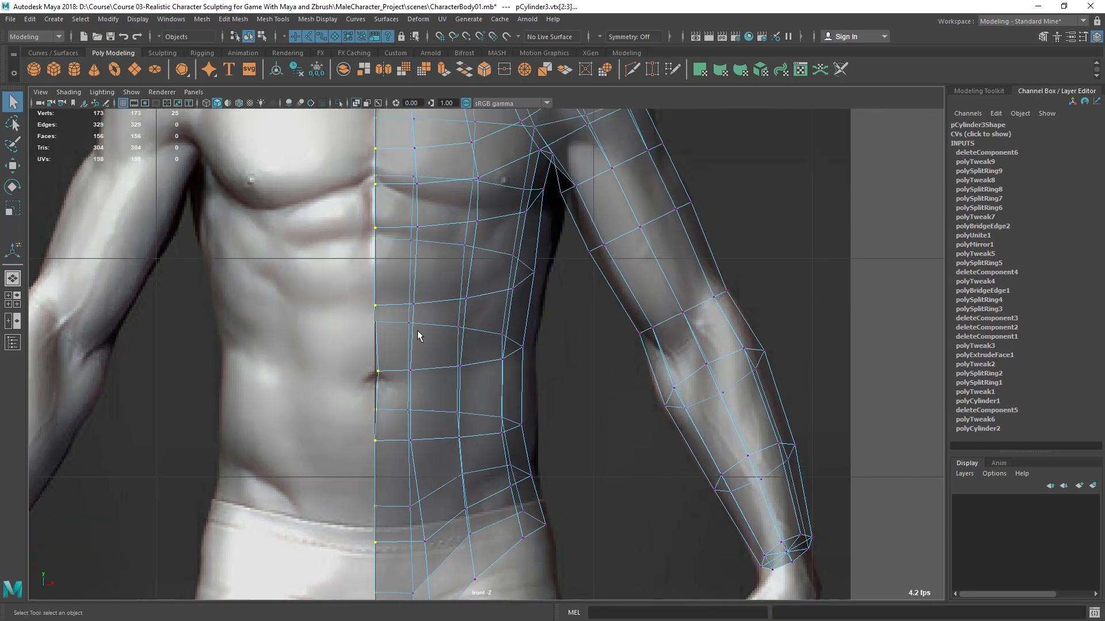
pyautogui.keyDown('alt'); pyautogui.moveTo(436, 213); pyautogui.dragTo(462, 529, button='middle'); pyautogui.keyUp('alt')
pyautogui.keyDown('alt'); pyautogui.moveTo(431, 351); pyautogui.dragTo(396, 147, button='middle'); pyautogui.keyUp('alt')
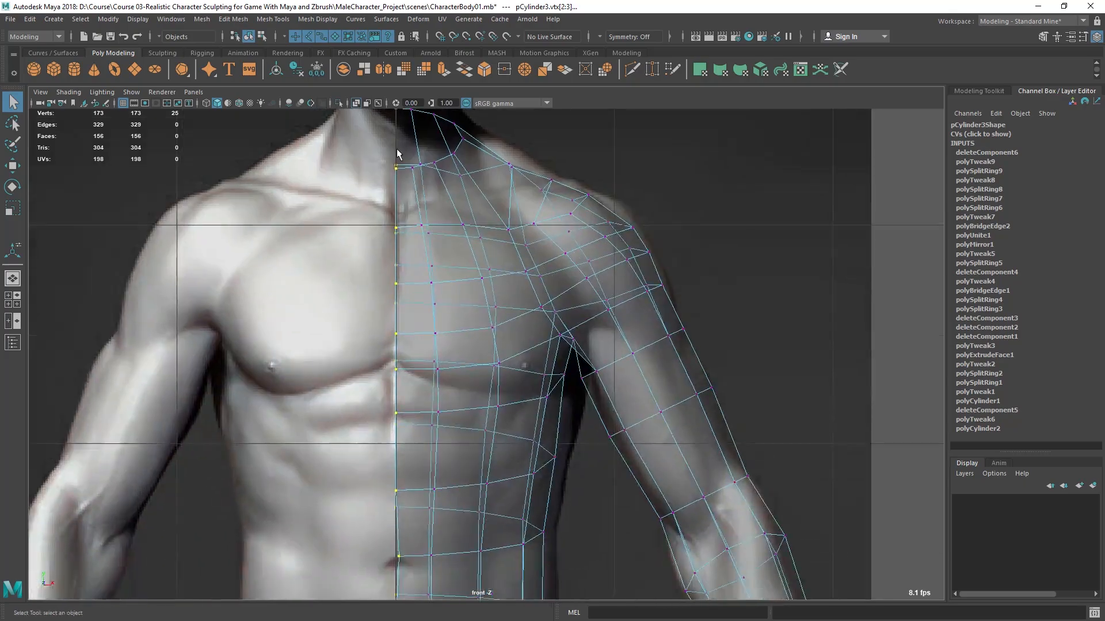
pyautogui.keyDown('alt'); pyautogui.moveTo(415, 506); pyautogui.dragTo(409, 178, button='middle'); pyautogui.keyUp('alt')
pyautogui.press('space')
pyautogui.press('space')
pyautogui.keyDown('alt'); pyautogui.moveTo(518, 277); pyautogui.dragTo(355, 284); pyautogui.keyUp('alt')
pyautogui.press('space')
pyautogui.press('space')
pyautogui.keyDown('alt'); pyautogui.moveTo(378, 412); pyautogui.dragTo(376, 504, button='middle'); pyautogui.keyUp('alt')
# - Activate the Move tool, open its tool settings and expand the move snap settings
pyautogui.press('w')
pyautogui.keyDown('alt'); pyautogui.moveTo(420, 316); pyautogui.dragTo(496, 326, button='right'); pyautogui.keyUp('alt')
pyautogui.keyDown('alt'); pyautogui.moveTo(496, 326); pyautogui.dragTo(516, 400, button='middle'); pyautogui.keyUp('alt')
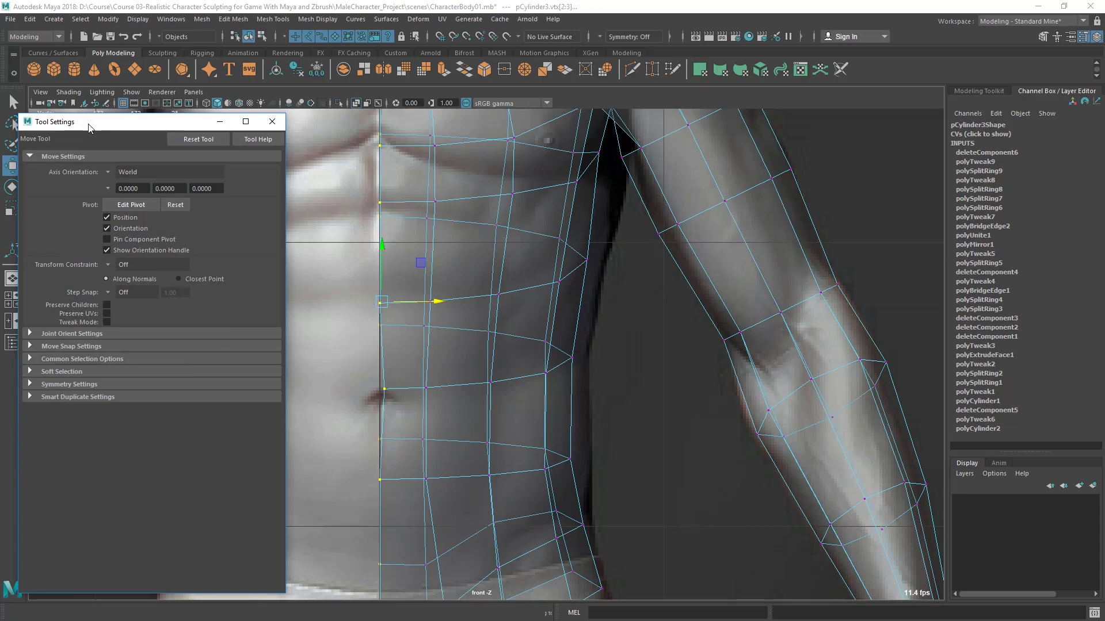
pyautogui.moveTo(88, 129); pyautogui.dragTo(129, 97)
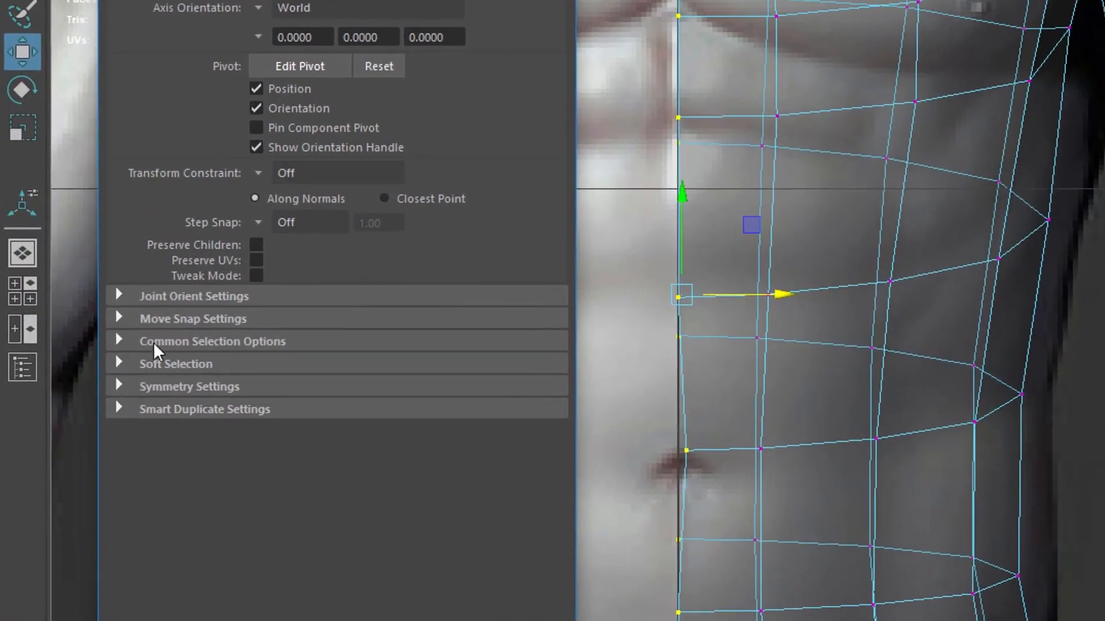
pyautogui.click(176, 320)
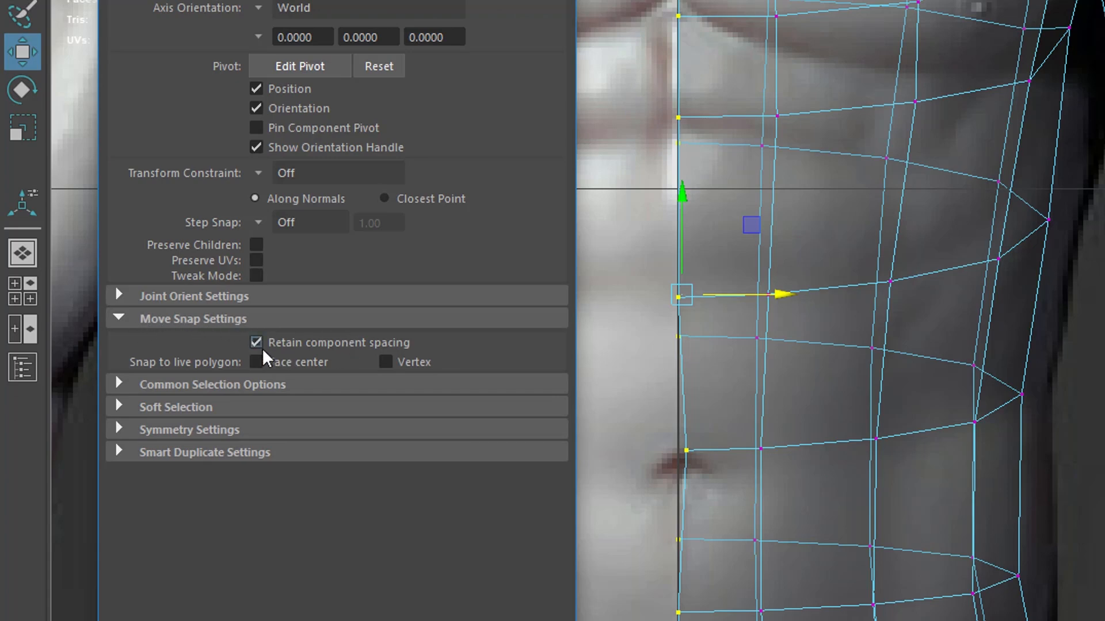
# - Shift the selected center-edge vertices slightly sideways off the vertical axis
pyautogui.keyDown('alt'); pyautogui.moveTo(958, 392); pyautogui.dragTo(1104, 377, button='middle'); pyautogui.keyUp('alt')
pyautogui.scroll(2, 875, 384)
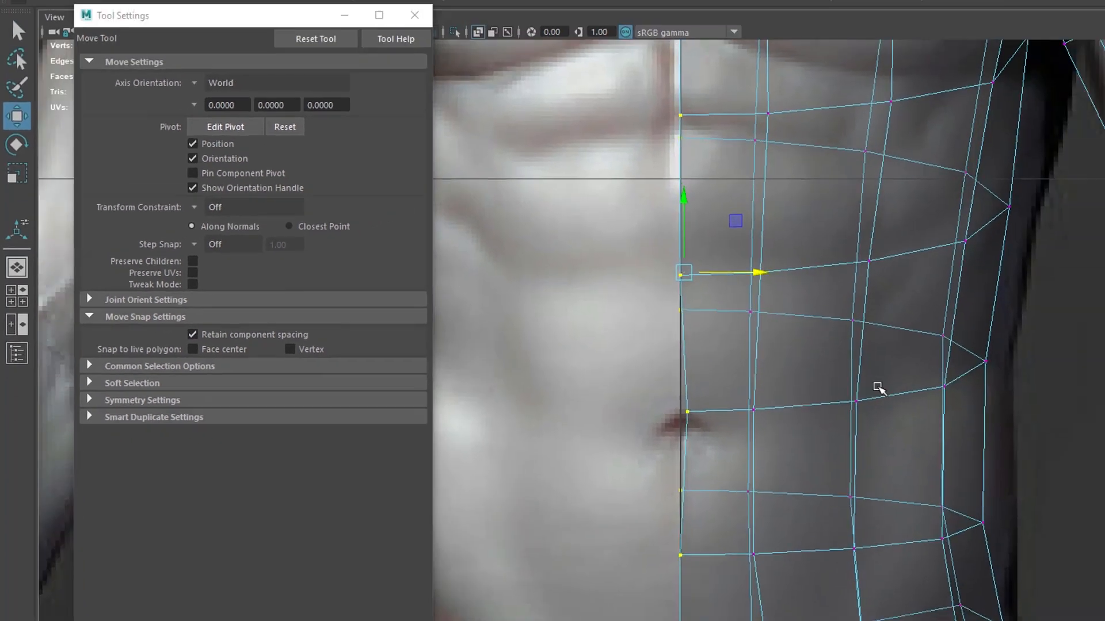
pyautogui.keyDown('alt'); pyautogui.moveTo(802, 387); pyautogui.dragTo(849, 410, button='right'); pyautogui.keyUp('alt')
pyautogui.keyDown('alt'); pyautogui.moveTo(849, 410); pyautogui.dragTo(810, 426, button='middle'); pyautogui.keyUp('alt')
pyautogui.moveTo(527, 291); pyautogui.dragTo(541, 290)
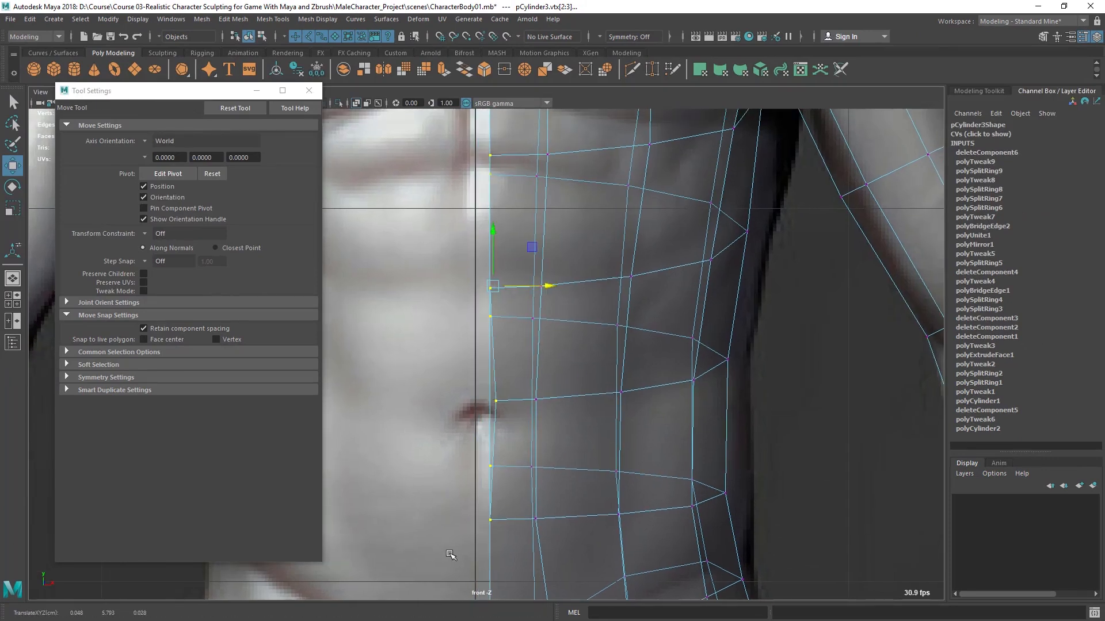
# - Turn on grid snapping for the selected center-edge vertices
pyautogui.scroll(1, 481, 439)
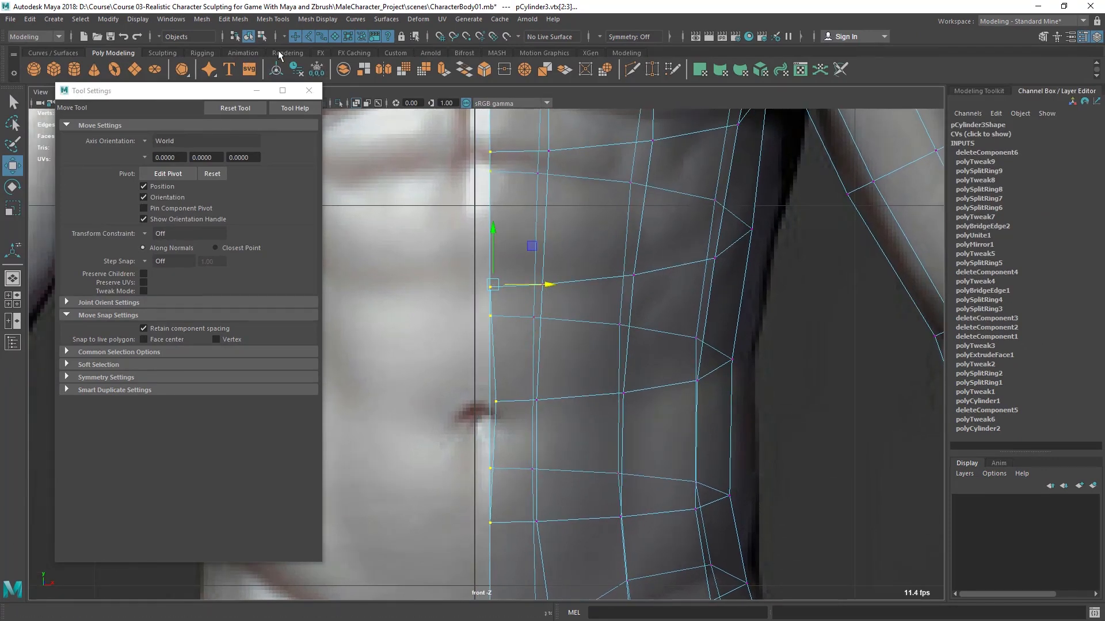
pyautogui.click(440, 34)
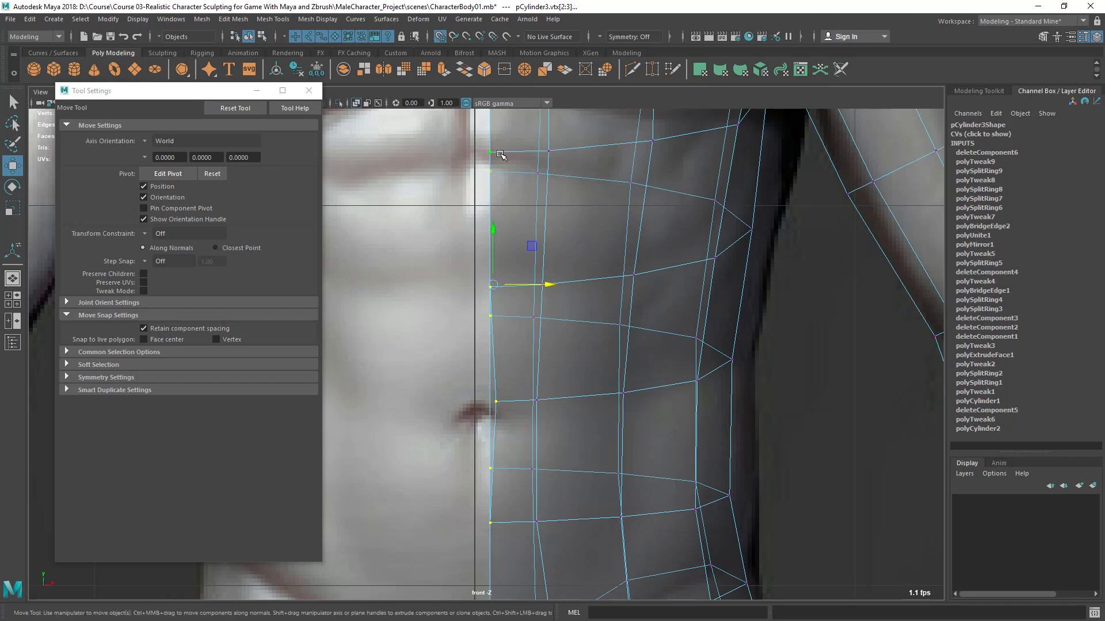
pyautogui.scroll(-5, 496, 153)
pyautogui.scroll(5, 624, 358)
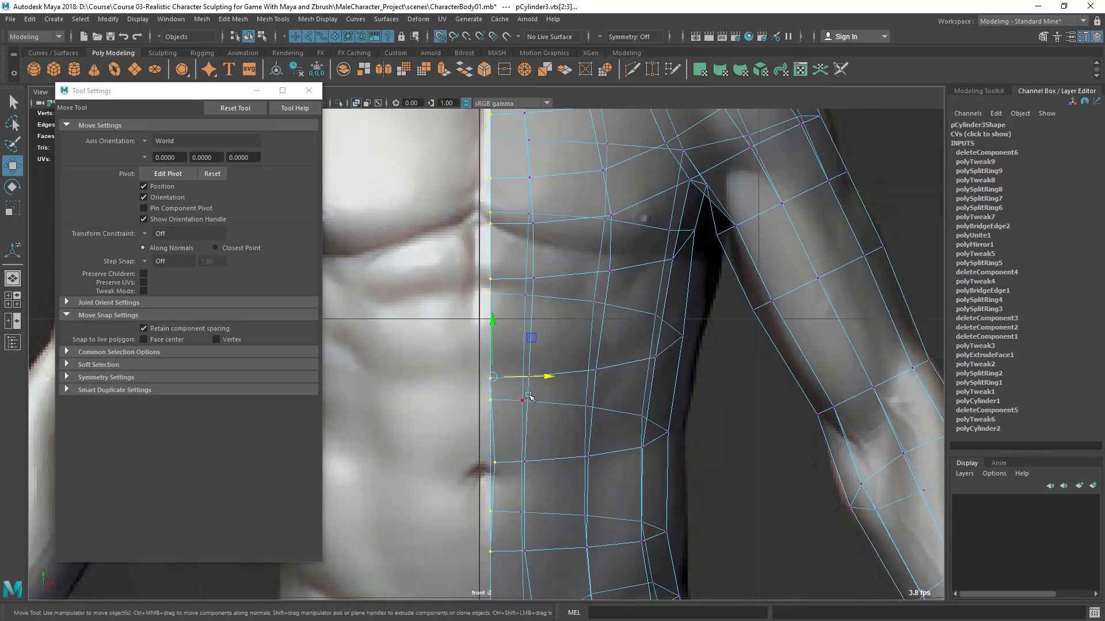
# - Try snapping the center-edge vertices to the vertical axis with component spacing retained, and undo the move
pyautogui.moveTo(548, 377); pyautogui.dragTo(535, 378)
pyautogui.scroll(4, 496, 343)
pyautogui.scroll(2, 488, 351)
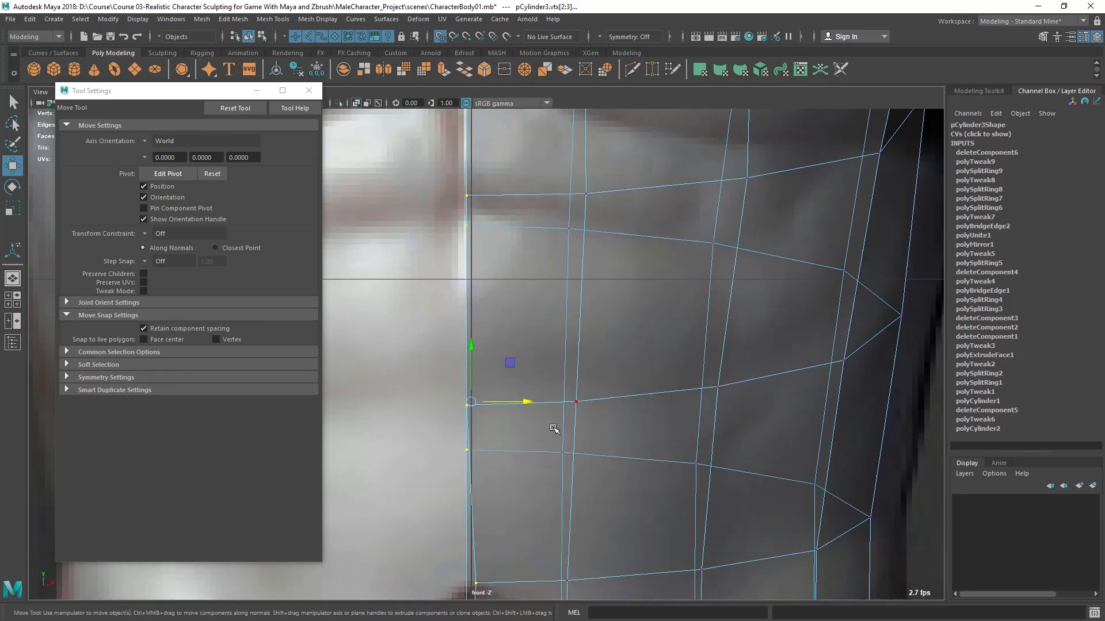
pyautogui.scroll(1, 468, 369)
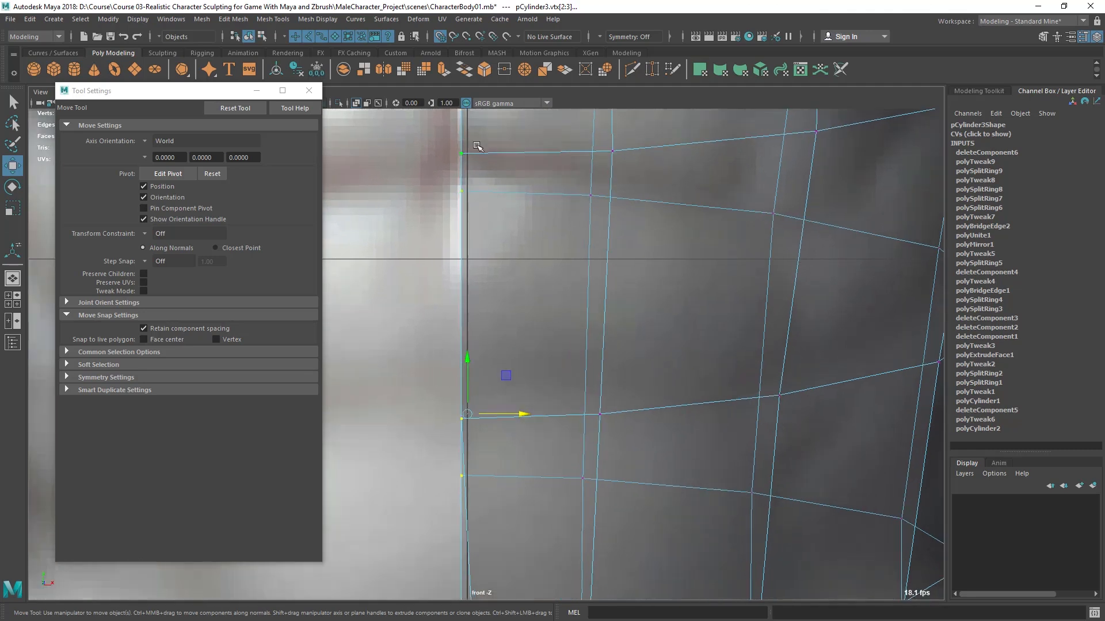
pyautogui.moveTo(472, 332); pyautogui.dragTo(479, 404, button='middle')
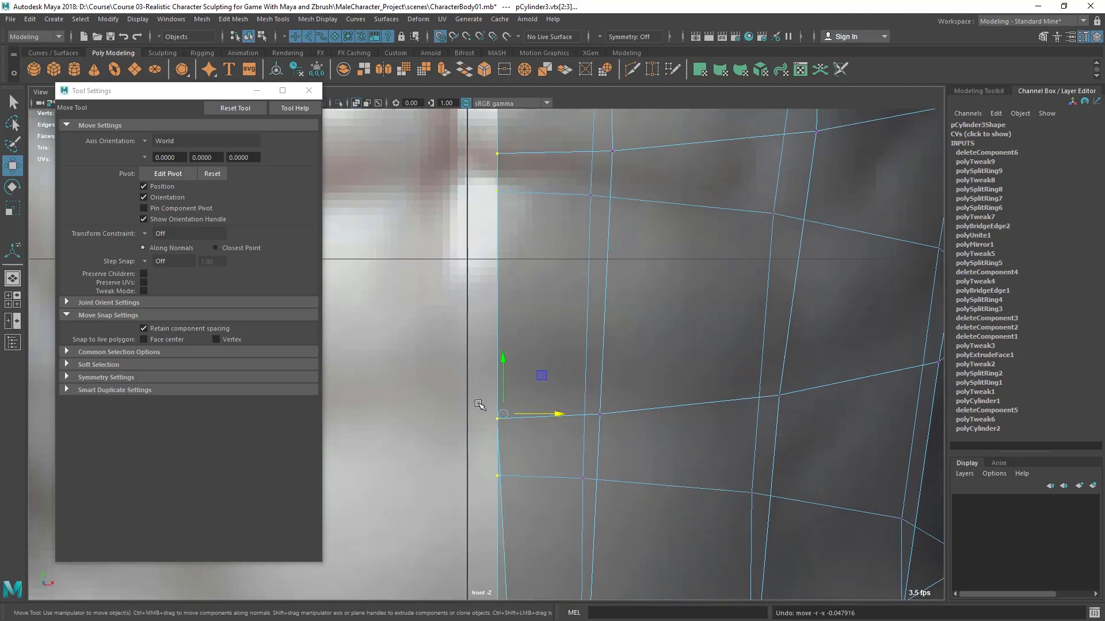
# - Turn off Retain component spacing and snap the selected center-edge vertices sideways onto the vertical axis
pyautogui.click(161, 328)
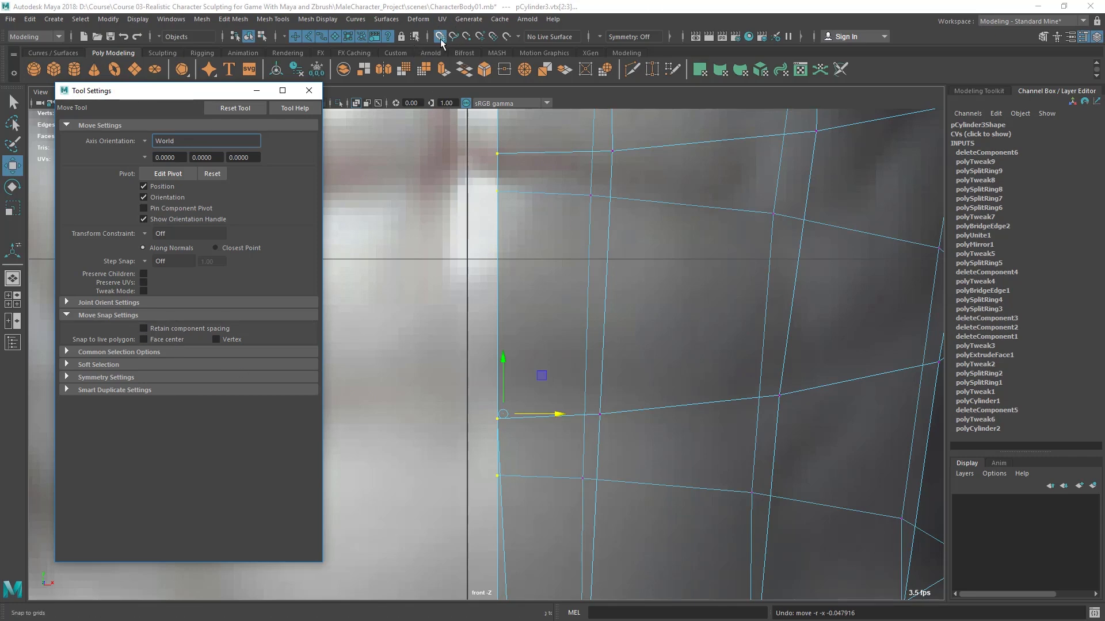
pyautogui.press('f')
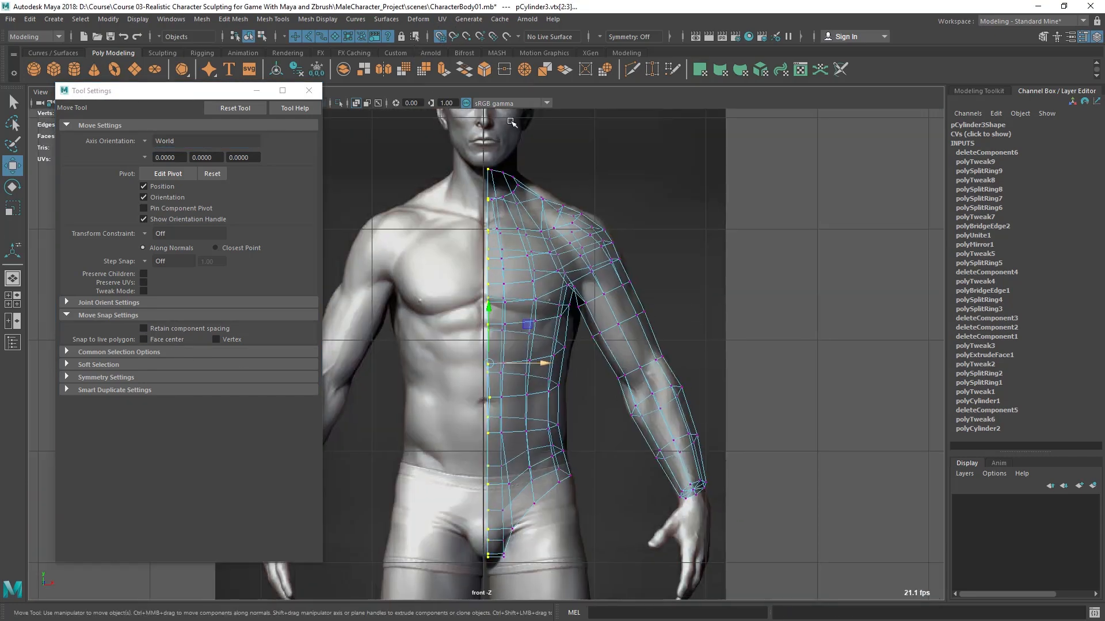
pyautogui.scroll(5, 474, 409)
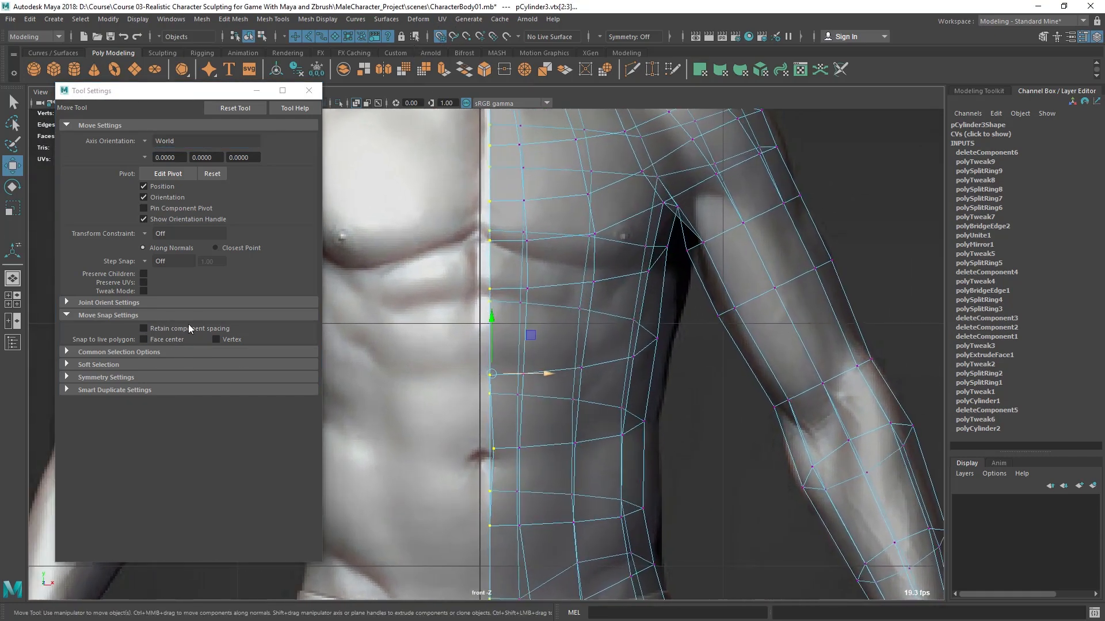
pyautogui.moveTo(543, 374); pyautogui.dragTo(531, 375)
pyautogui.scroll(8, 500, 360)
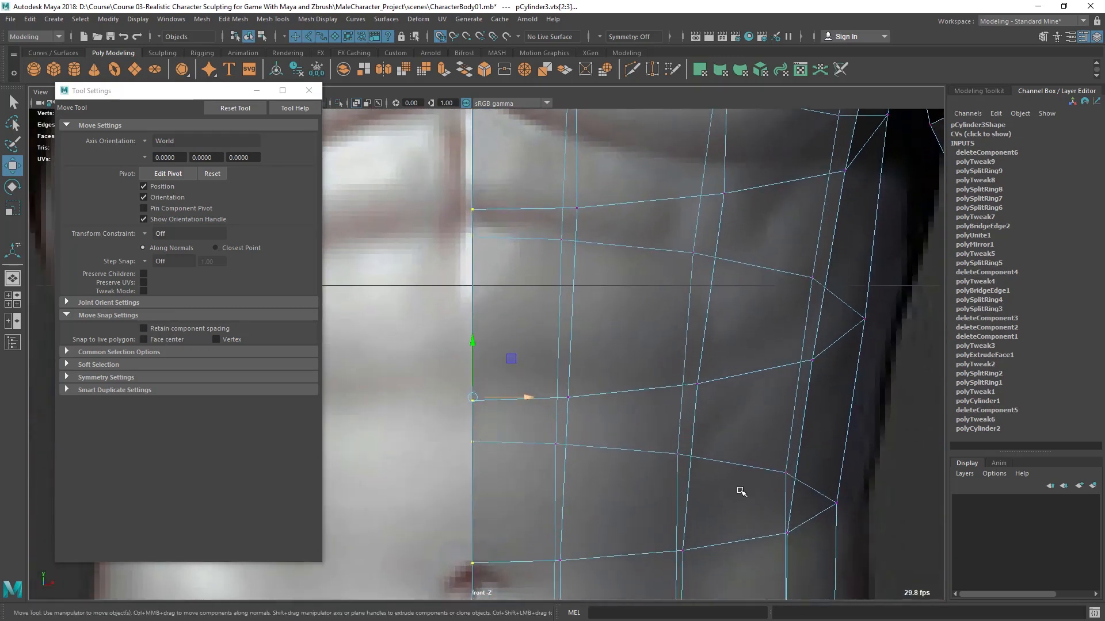
# - Inspect the snapped center edge from neck to waist in the front view and across the open half in perspective
pyautogui.keyDown('alt'); pyautogui.moveTo(481, 351); pyautogui.dragTo(527, 126, button='middle'); pyautogui.keyUp('alt')
pyautogui.keyDown('alt'); pyautogui.moveTo(573, 429); pyautogui.dragTo(576, 326, button='right'); pyautogui.keyUp('alt')
pyautogui.keyDown('alt'); pyautogui.moveTo(576, 326); pyautogui.dragTo(560, 440, button='middle'); pyautogui.keyUp('alt')
pyautogui.keyDown('alt'); pyautogui.moveTo(558, 440); pyautogui.dragTo(561, 445, button='right'); pyautogui.keyUp('alt')
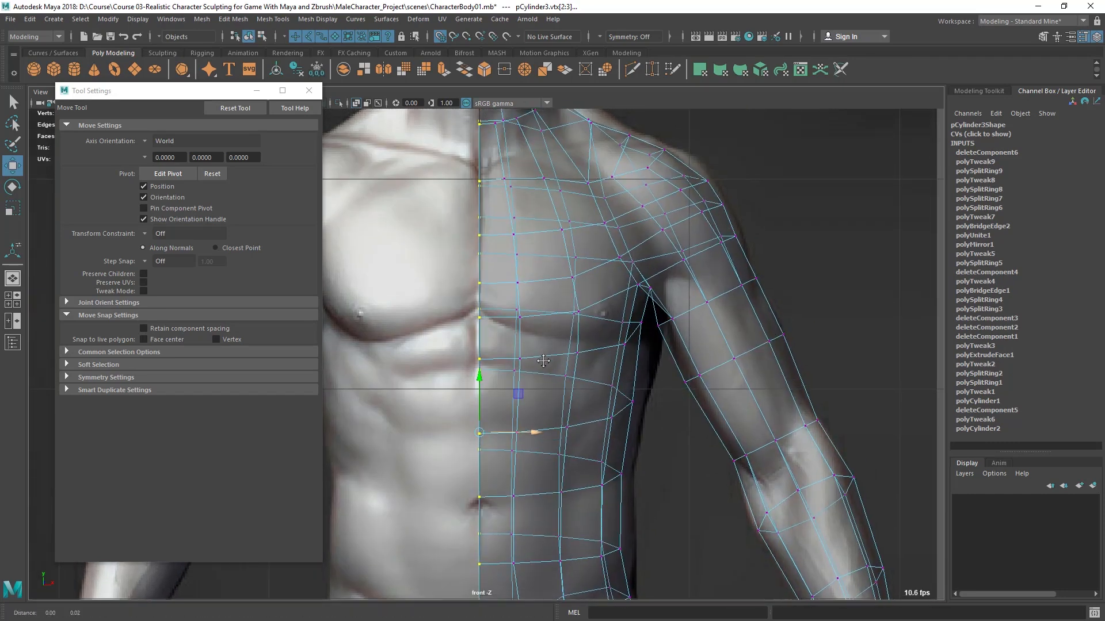
pyautogui.keyDown('alt'); pyautogui.moveTo(552, 402); pyautogui.dragTo(559, 454, button='middle'); pyautogui.keyUp('alt')
pyautogui.keyDown('alt'); pyautogui.moveTo(490, 336); pyautogui.dragTo(507, 175, button='middle'); pyautogui.keyUp('alt')
pyautogui.keyDown('alt'); pyautogui.moveTo(507, 175); pyautogui.dragTo(619, 378, button='right'); pyautogui.keyUp('alt')
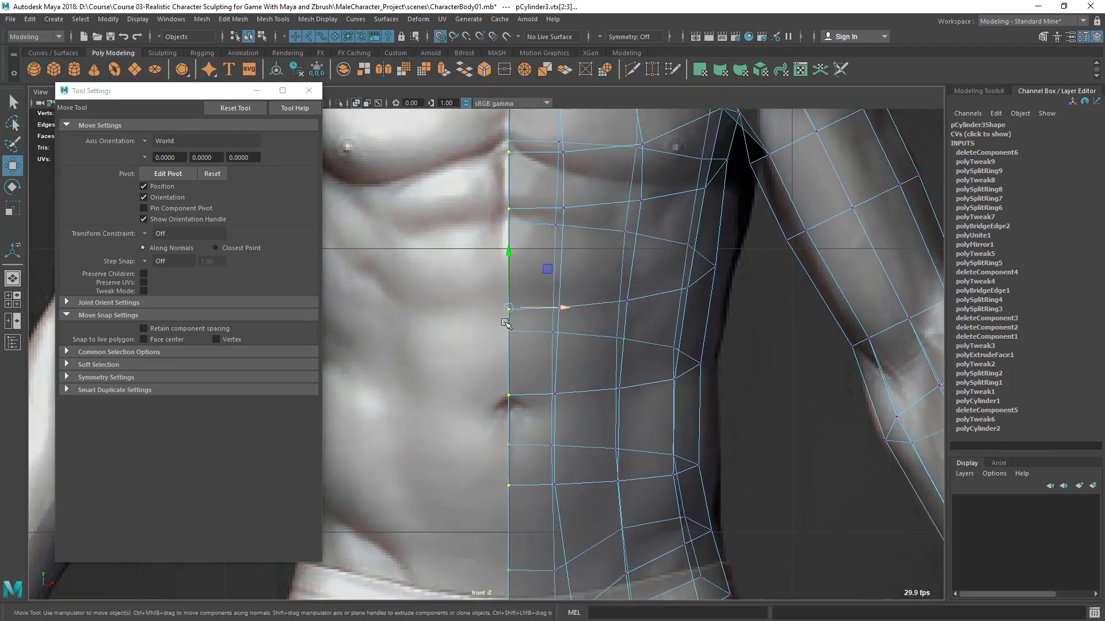
pyautogui.press('space')
pyautogui.press('space')
pyautogui.keyDown('alt'); pyautogui.moveTo(728, 295); pyautogui.dragTo(662, 291); pyautogui.keyUp('alt')
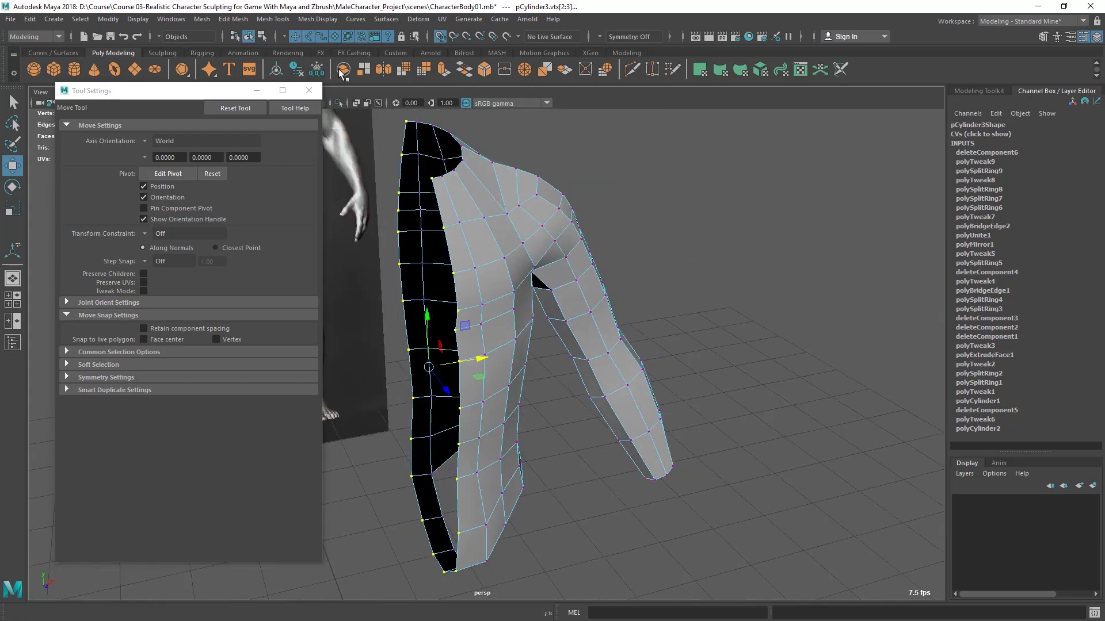
# - Turn off grid snapping, close the Move tool settings, and return the torso half to object selection mode
pyautogui.click(440, 37)
pyautogui.click(309, 91)
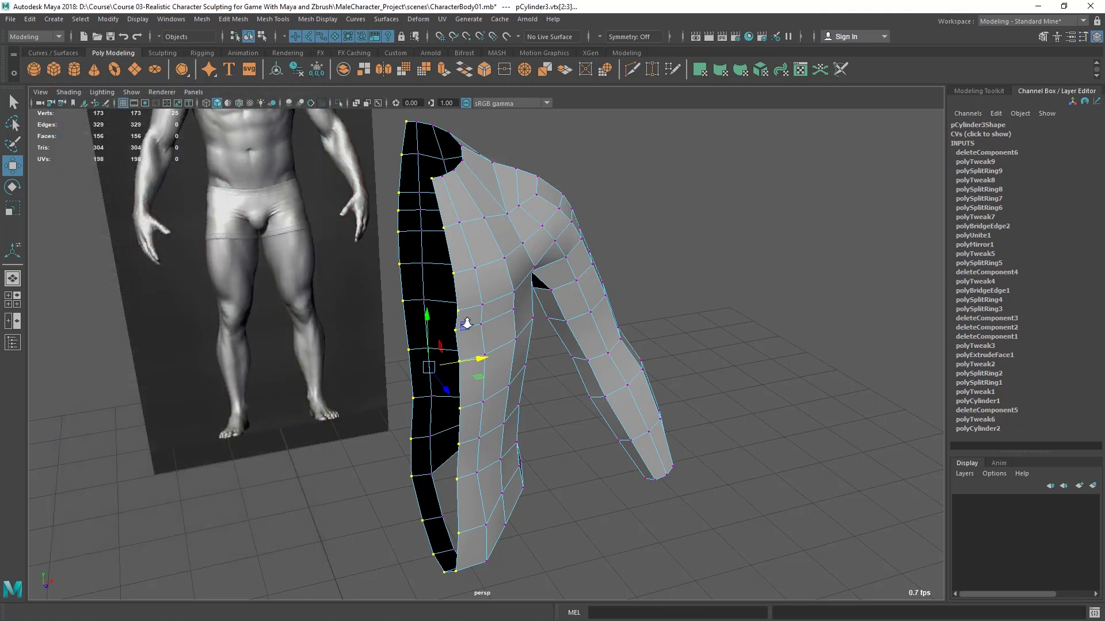
pyautogui.keyDown('alt'); pyautogui.moveTo(518, 345); pyautogui.dragTo(445, 355); pyautogui.keyUp('alt')
pyautogui.moveTo(463, 239); pyautogui.dragTo(513, 230, button='right')
pyautogui.keyDown('alt'); pyautogui.moveTo(513, 232); pyautogui.dragTo(408, 188); pyautogui.keyUp('alt')
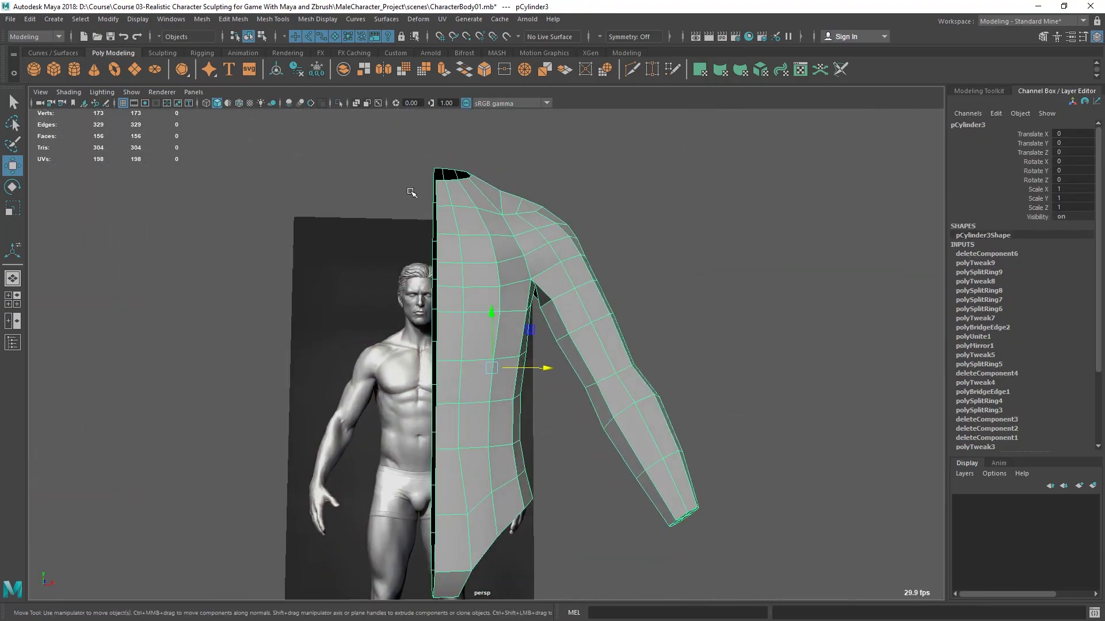
# - Mirror the torso half across the world X axis with merged borders and a merge threshold of 0.001
pyautogui.keyDown('alt'); pyautogui.moveTo(452, 324); pyautogui.dragTo(415, 328); pyautogui.keyUp('alt')
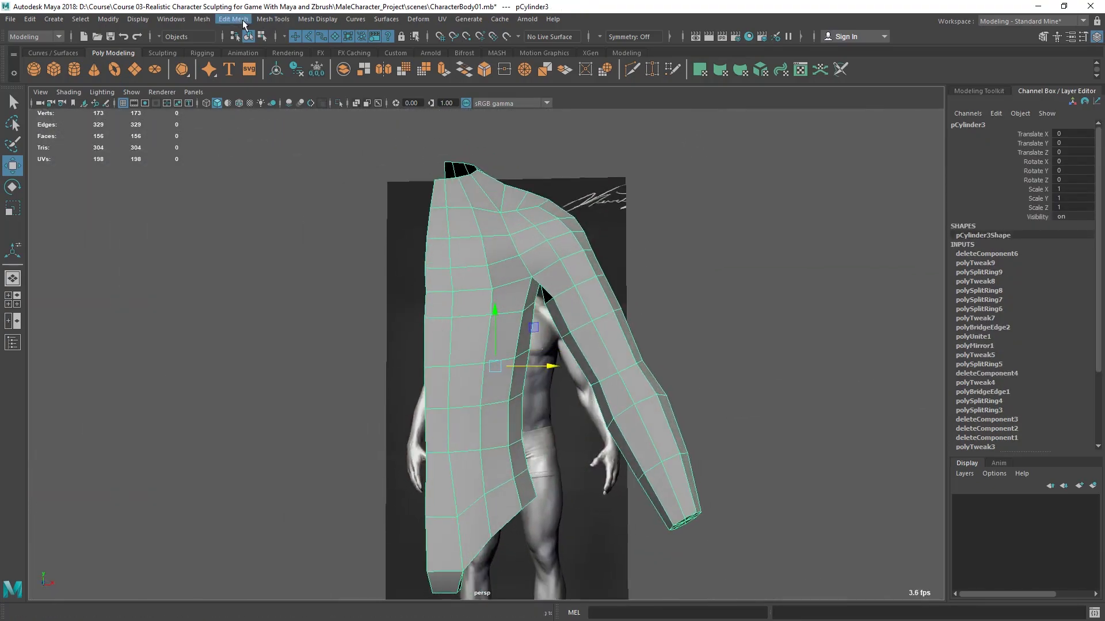
pyautogui.click(242, 21)
pyautogui.moveTo(202, 21)
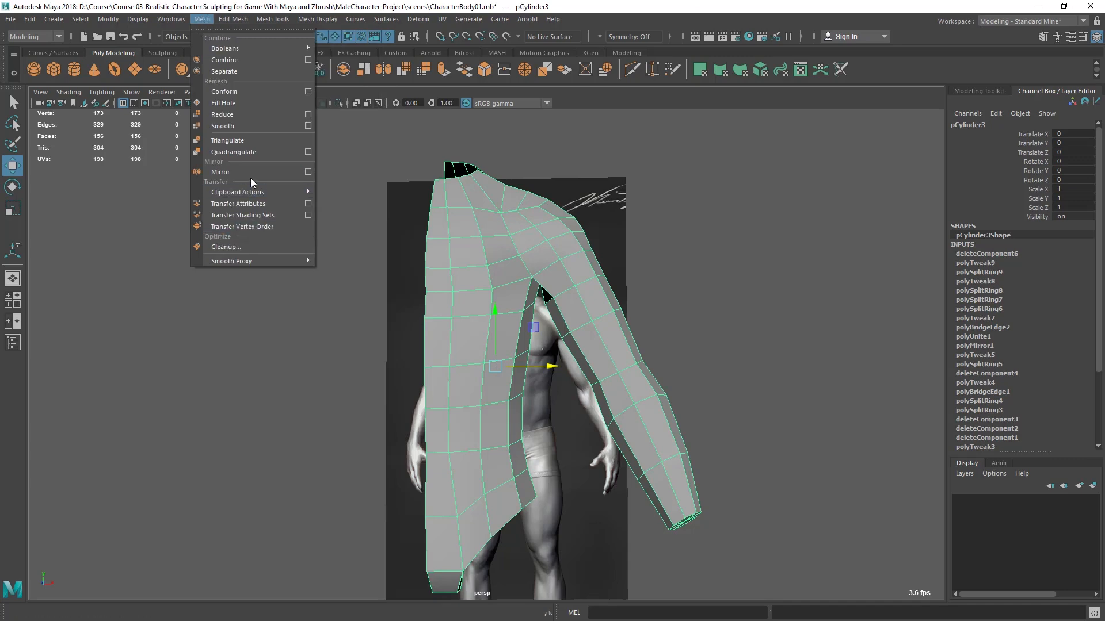
pyautogui.click(250, 174)
pyautogui.keyDown('alt'); pyautogui.moveTo(352, 258); pyautogui.dragTo(518, 375); pyautogui.keyUp('alt')
pyautogui.click(865, 314)
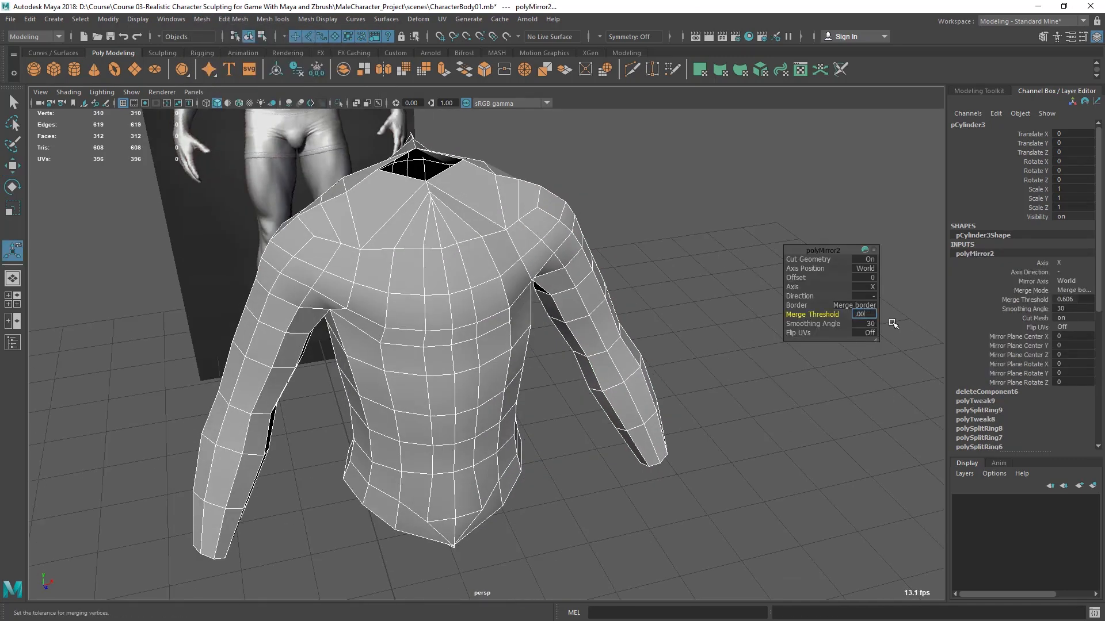
pyautogui.write('.001')
pyautogui.press('Return')
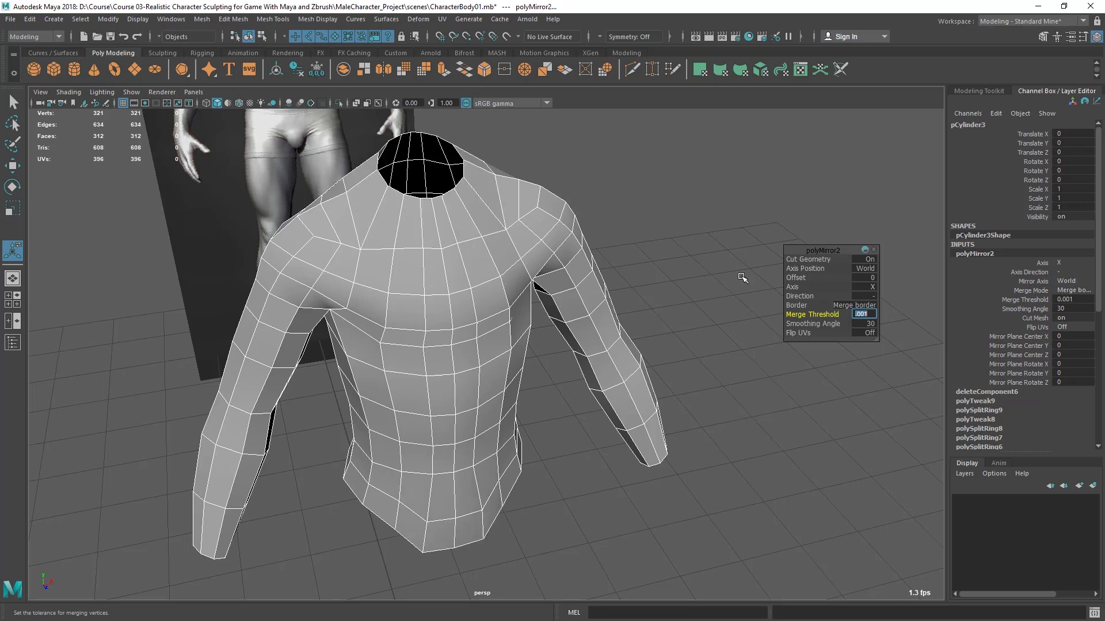
# - Examine the mirrored torso's center seam with the mesh deselected, and reselect and frame the torso to check it from behind
pyautogui.scroll(2, 673, 330)
pyautogui.keyDown('alt'); pyautogui.moveTo(673, 330); pyautogui.dragTo(697, 299); pyautogui.keyUp('alt')
pyautogui.click(729, 190)
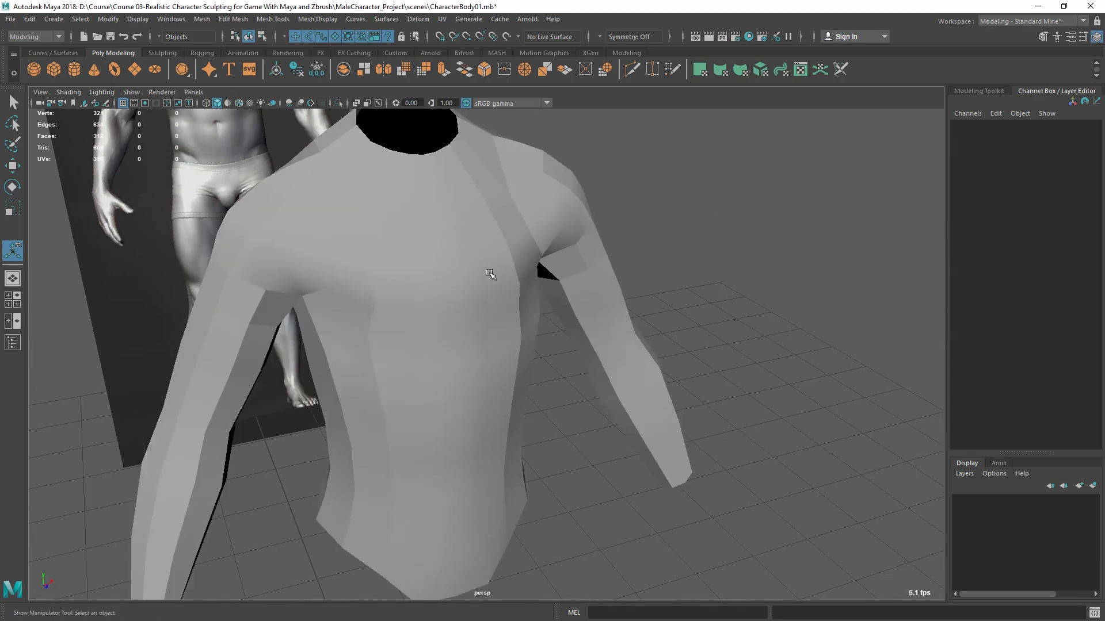
pyautogui.click(489, 275)
pyautogui.press('f')
pyautogui.keyDown('alt'); pyautogui.moveTo(538, 300); pyautogui.dragTo(414, 296); pyautogui.keyUp('alt')
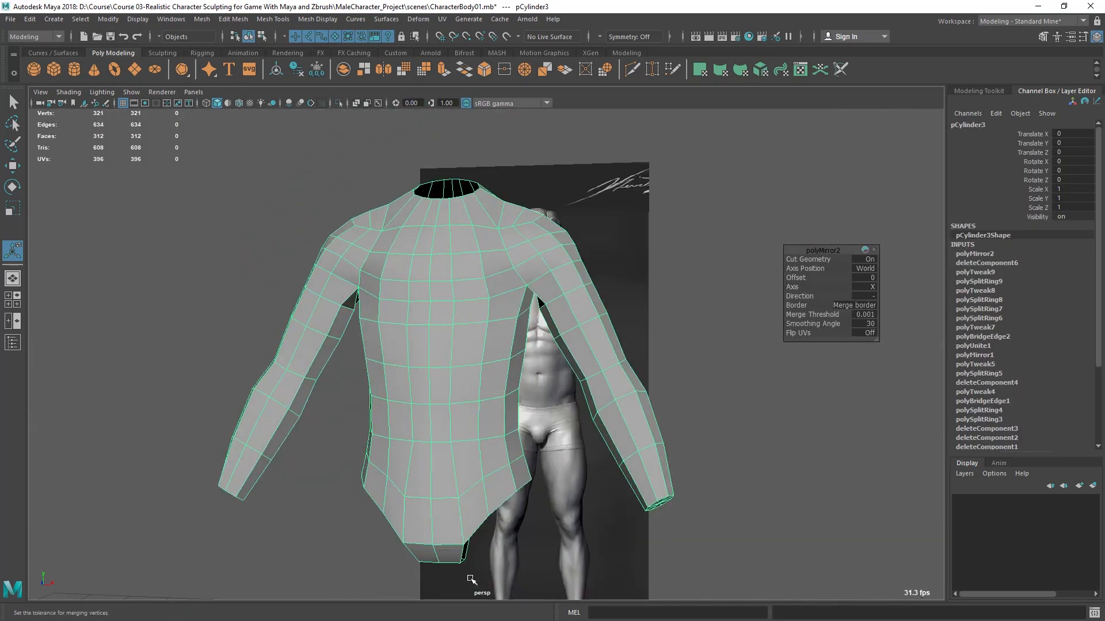